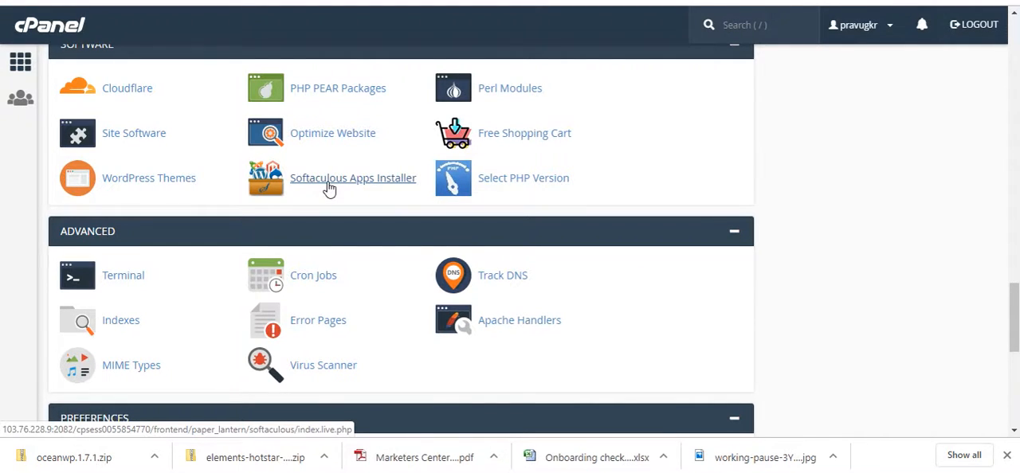
# Step: Open the WordPress installation form in the Softaculous Apps Installer
pyautogui.click(329, 188)
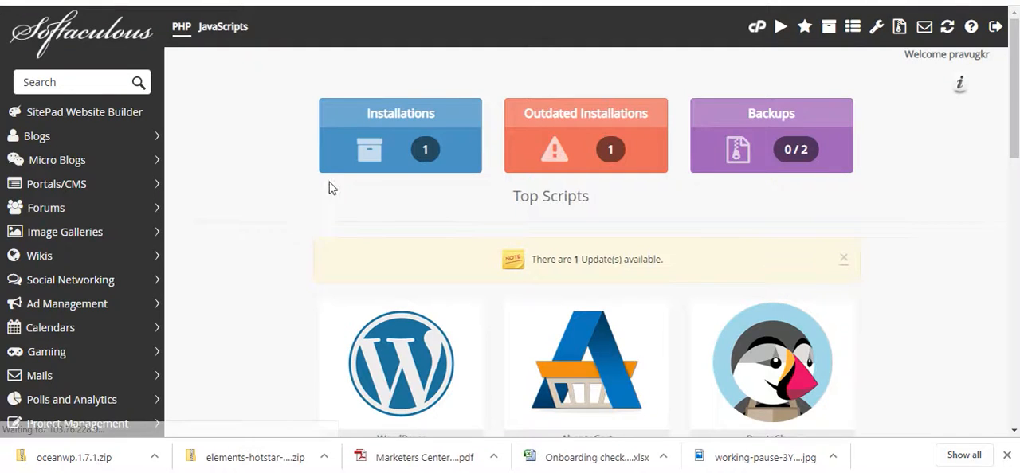
pyautogui.scroll(-2, 481, 232)
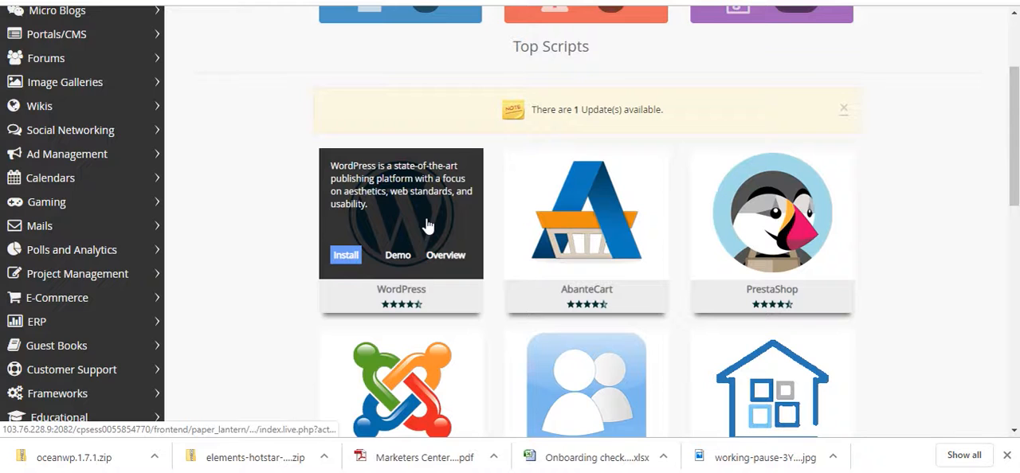
pyautogui.click(426, 220)
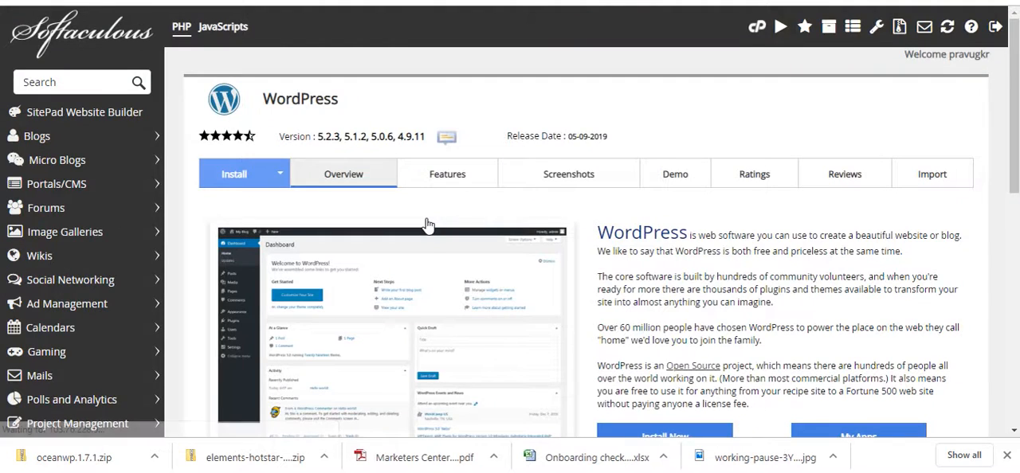
pyautogui.scroll(-2, 518, 261)
pyautogui.click(648, 294)
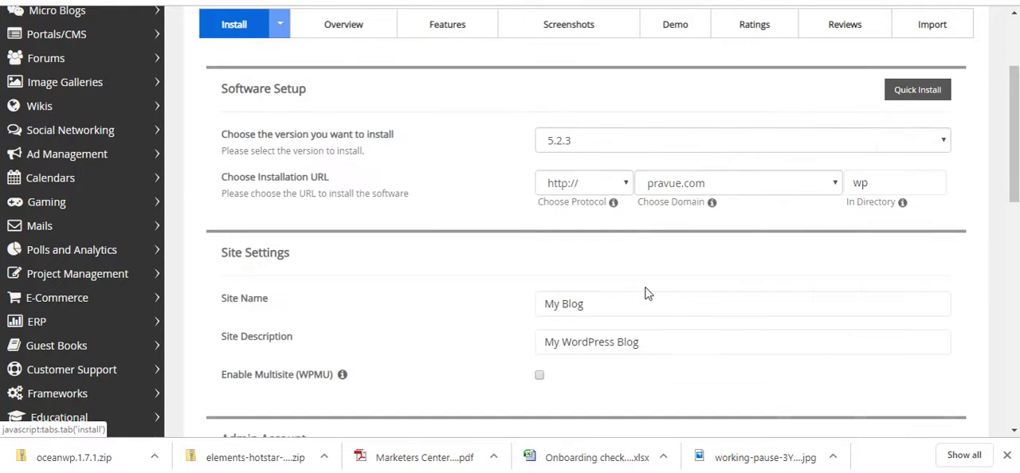
# Step: Set the installation URL to the fernsmedia.com domain with ocean as the directory
pyautogui.click(751, 188)
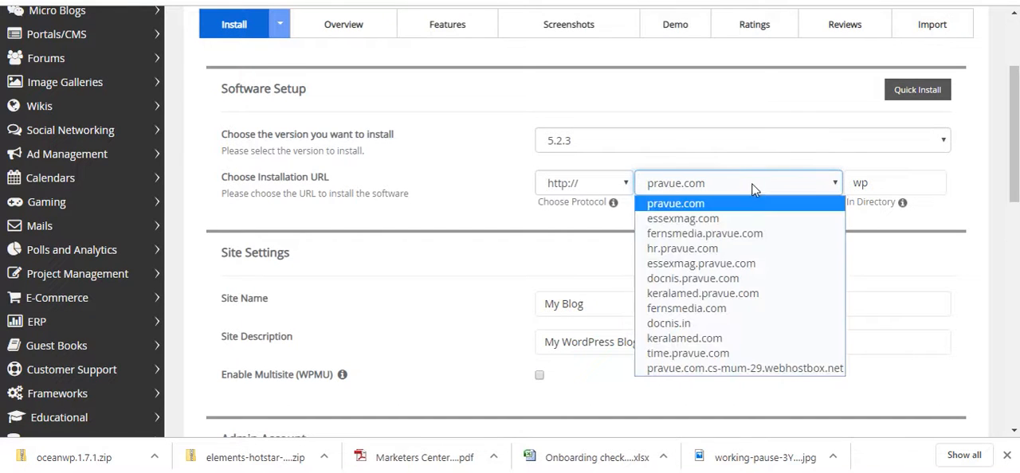
pyautogui.click(701, 309)
pyautogui.doubleClick(868, 183)
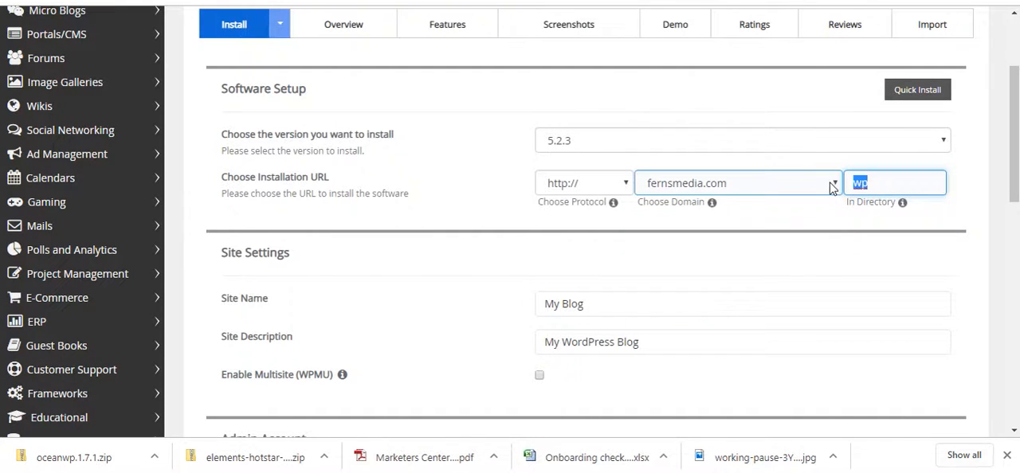
pyautogui.press('BackSpace')
pyautogui.write('oc')
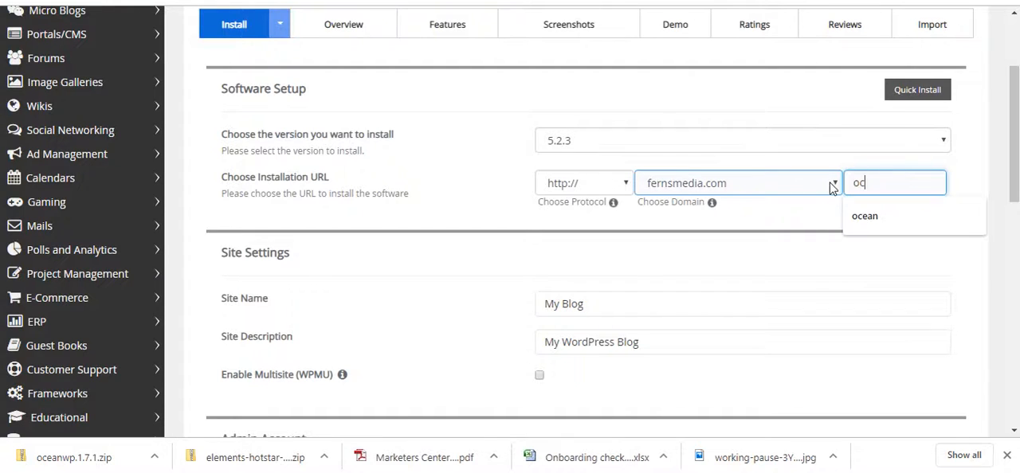
pyautogui.write('ean')
# Step: Set both the site name and the site description to Ferns Media
pyautogui.click(544, 304)
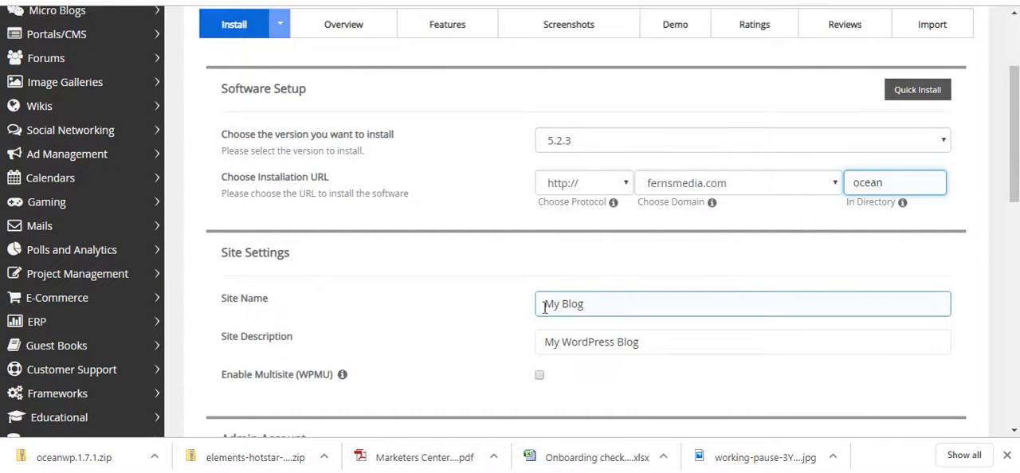
pyautogui.moveTo(613, 300); pyautogui.dragTo(472, 304)
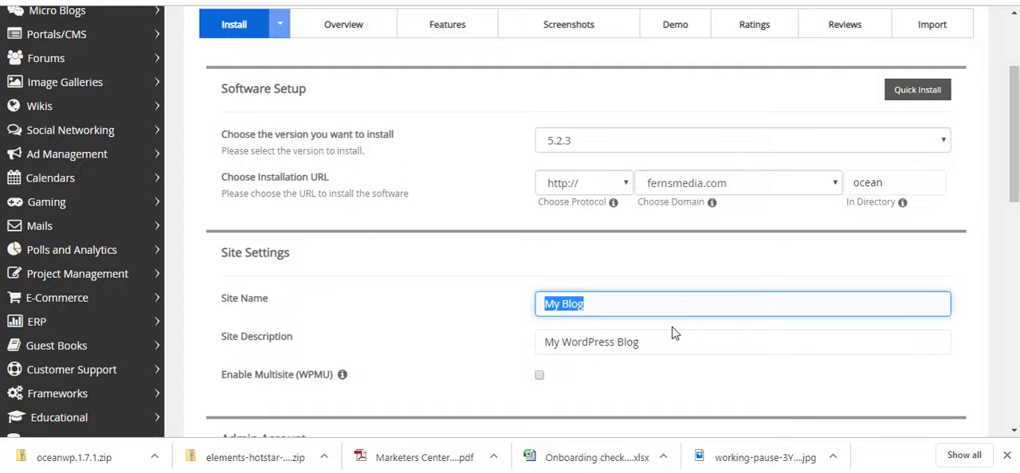
pyautogui.write('Ferns IT')
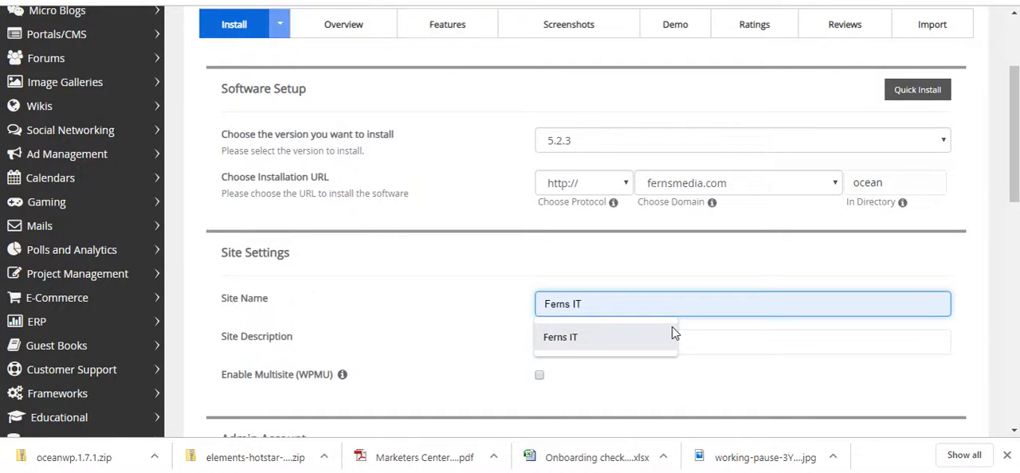
pyautogui.write('e')
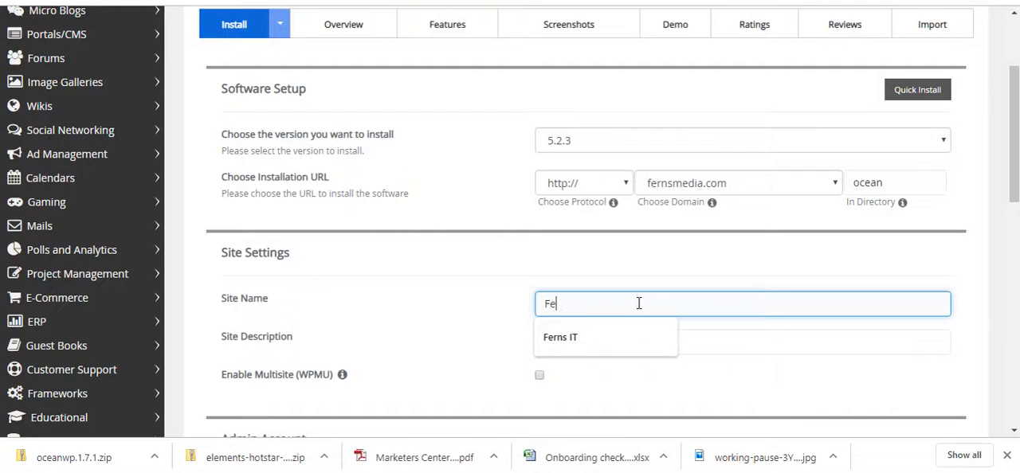
pyautogui.write('rns Media')
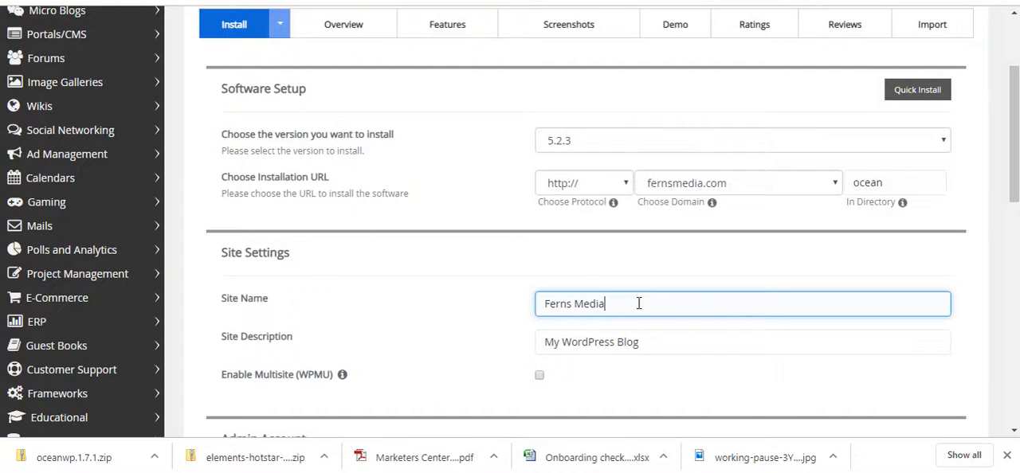
pyautogui.press('Tab')
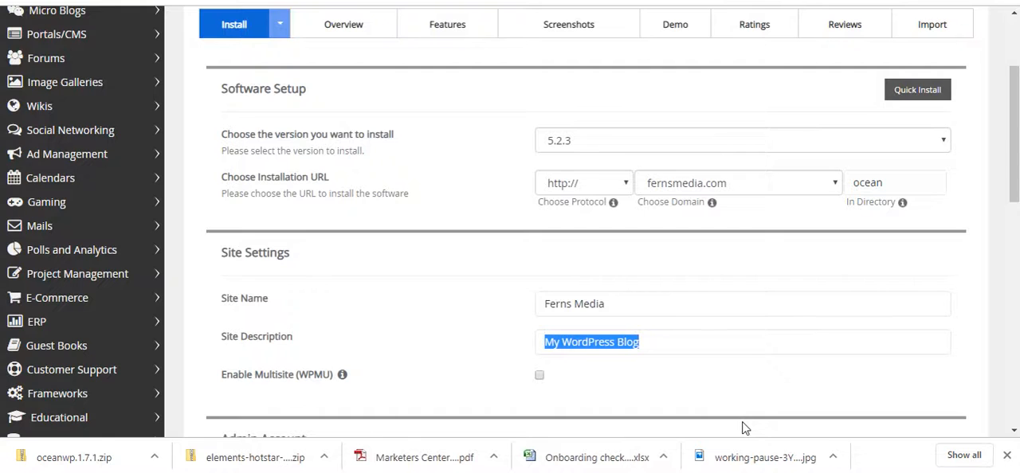
pyautogui.moveTo(655, 350); pyautogui.dragTo(428, 346)
pyautogui.write('Ferns Media')
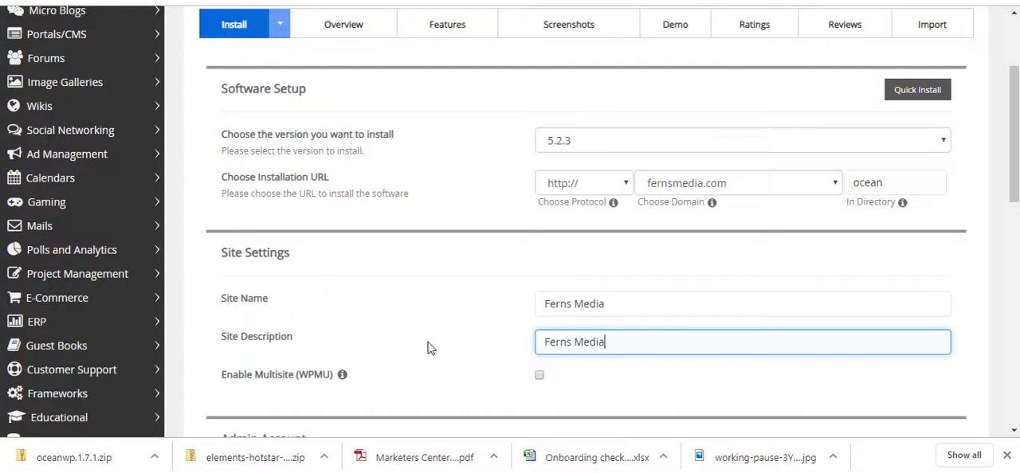
# Step: Set the admin username to ferns and replace the generated admin password with a new one
pyautogui.scroll(-2, 428, 347)
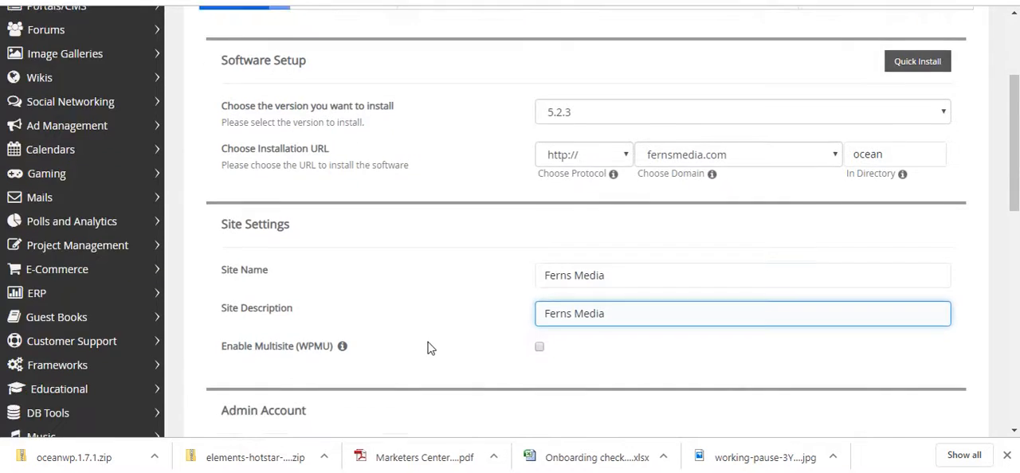
pyautogui.moveTo(660, 334); pyautogui.dragTo(381, 354)
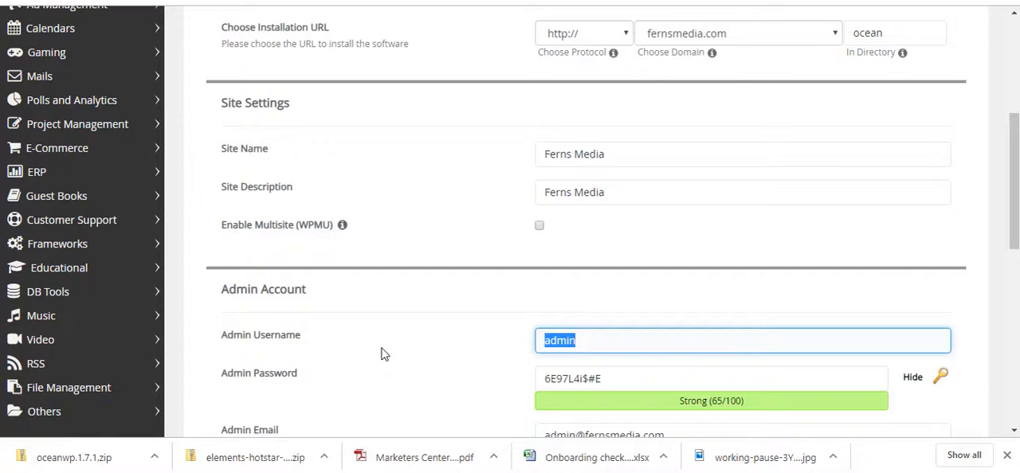
pyautogui.press('Tab')
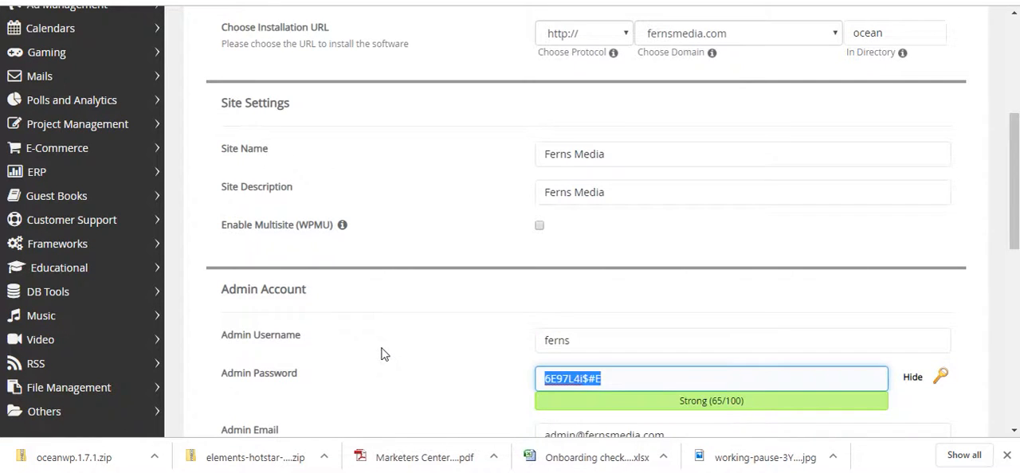
pyautogui.press('BackSpace')
pyautogui.press('BackSpace')
pyautogui.press('BackSpace')
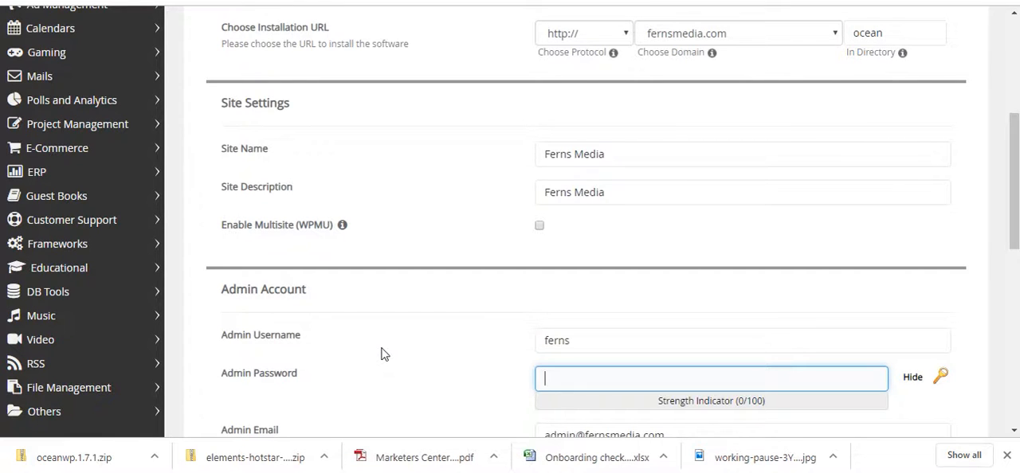
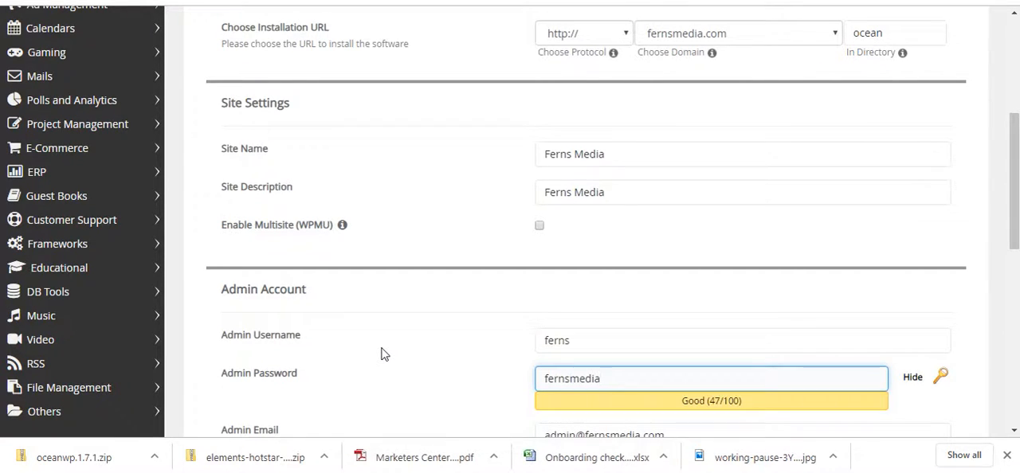
# Step: Replace the default admin email with the administrator's own e-mail address
pyautogui.scroll(-2, 381, 354)
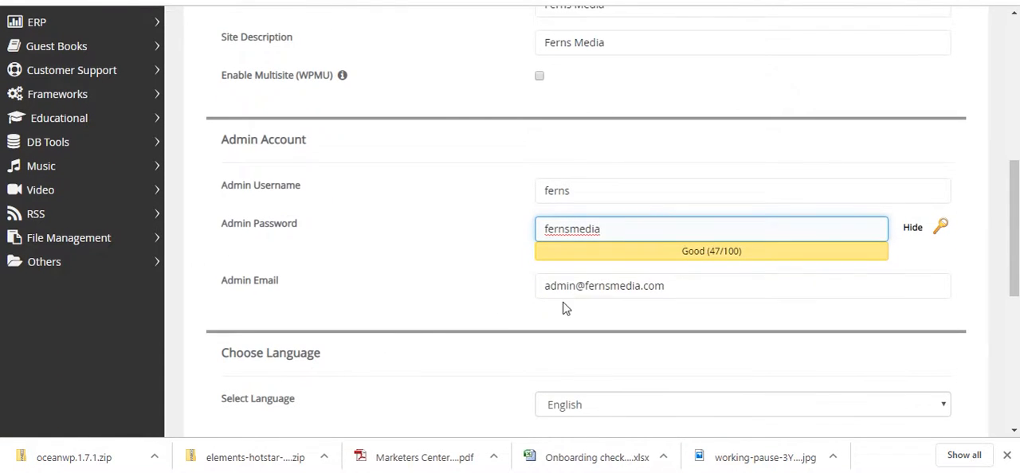
pyautogui.moveTo(668, 285); pyautogui.dragTo(488, 282)
pyautogui.write('mail@')
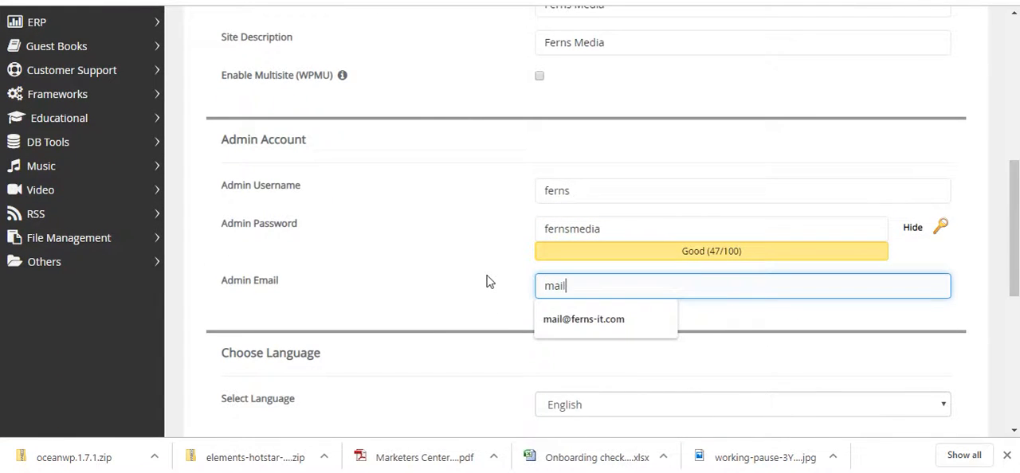
pyautogui.click(613, 319)
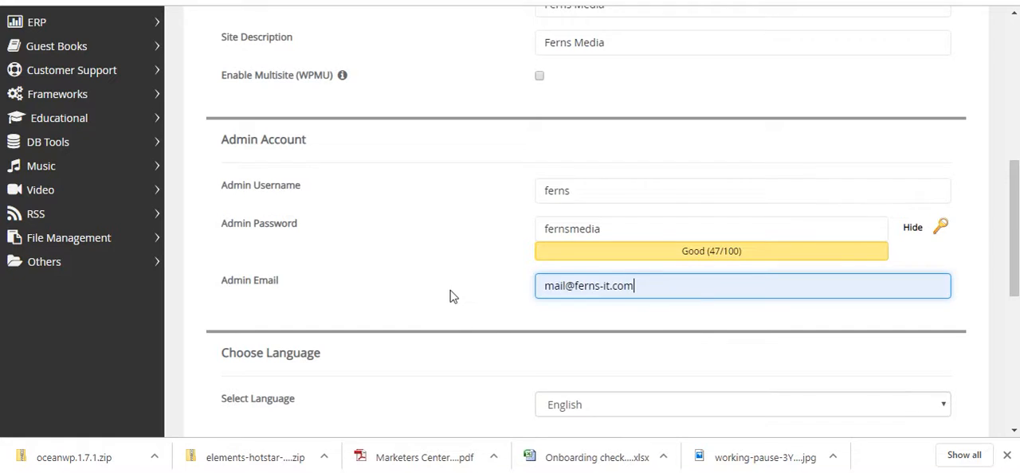
# Step: Include the Limit Login Attempts (Loginizer) and Classic Editor plugins and install WordPress
pyautogui.scroll(-3, 451, 296)
pyautogui.click(540, 296)
pyautogui.click(539, 324)
pyautogui.scroll(-1, 536, 348)
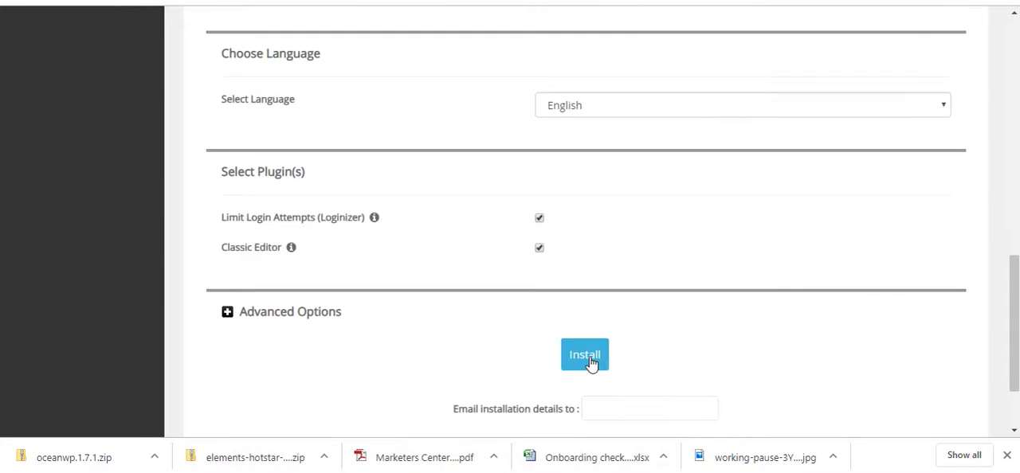
pyautogui.click(593, 363)
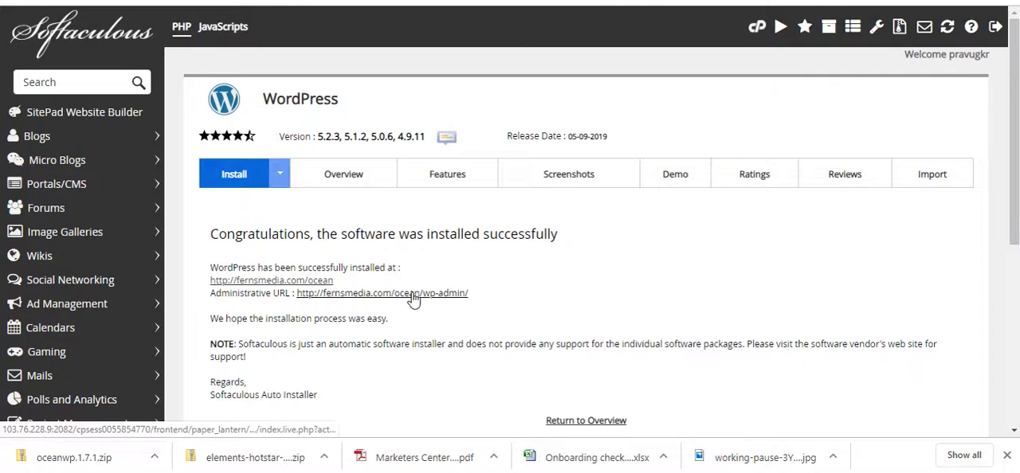
# Step: Open the new site's administrative URL and go to its installed themes
pyautogui.click(391, 295)
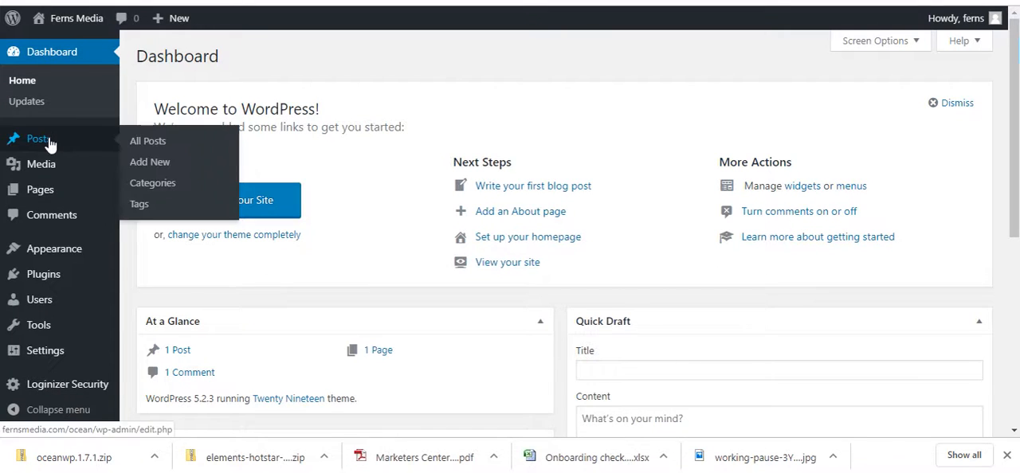
pyautogui.moveTo(72, 274)
pyautogui.moveTo(80, 255)
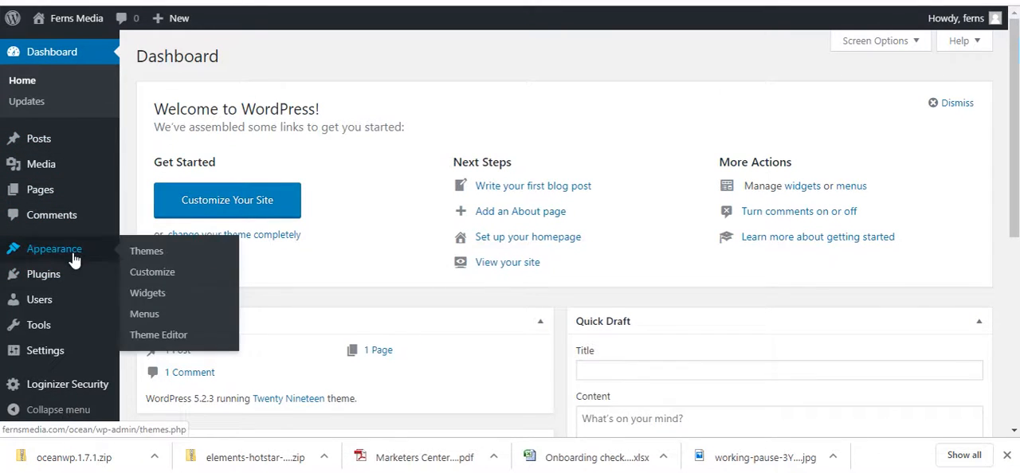
pyautogui.click(160, 254)
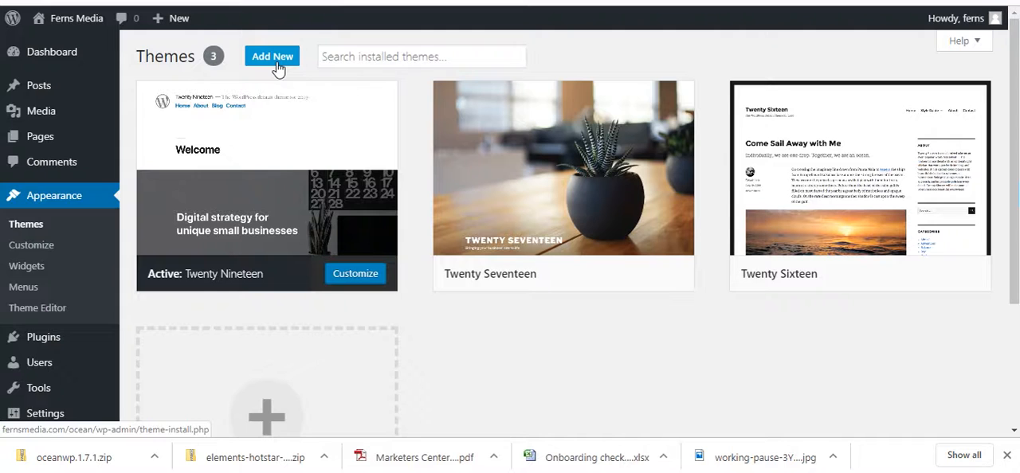
# Step: Upload the theme file oceanwp.1.7.1.zip from the Downloads folder and install it
pyautogui.click(275, 63)
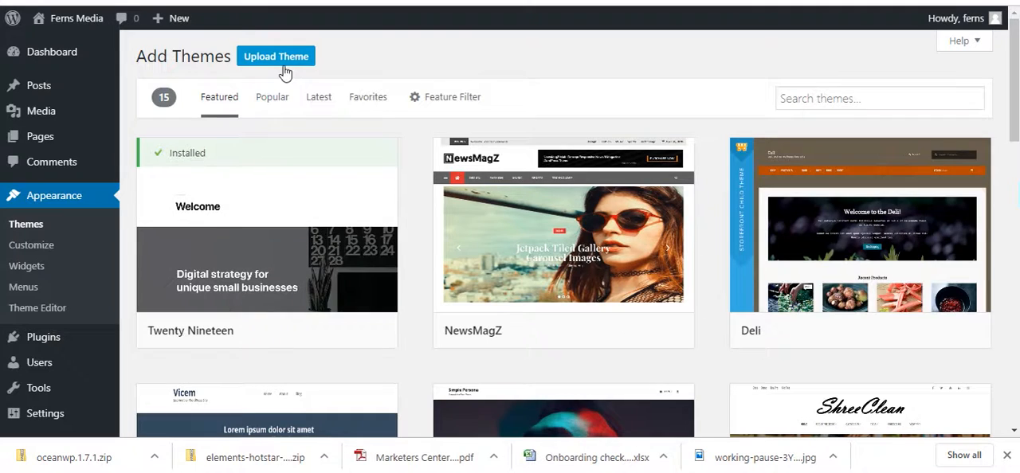
pyautogui.click(285, 74)
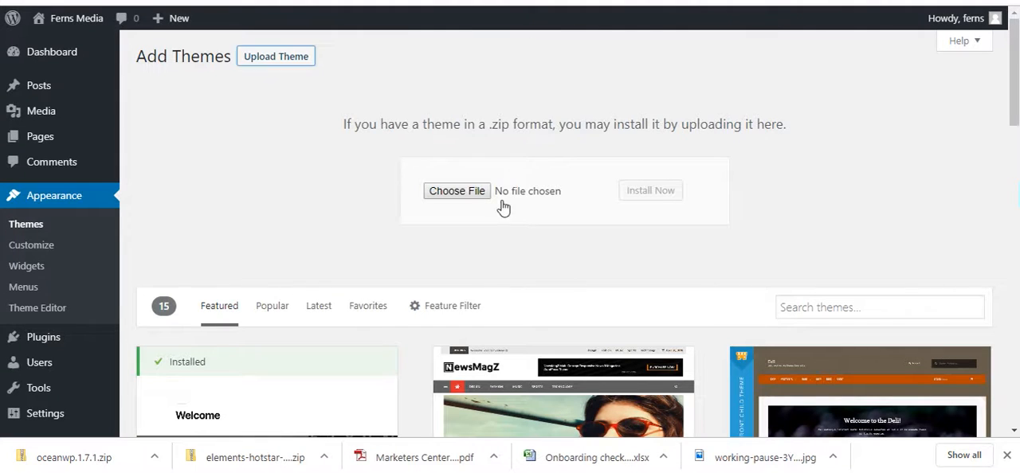
pyautogui.click(466, 196)
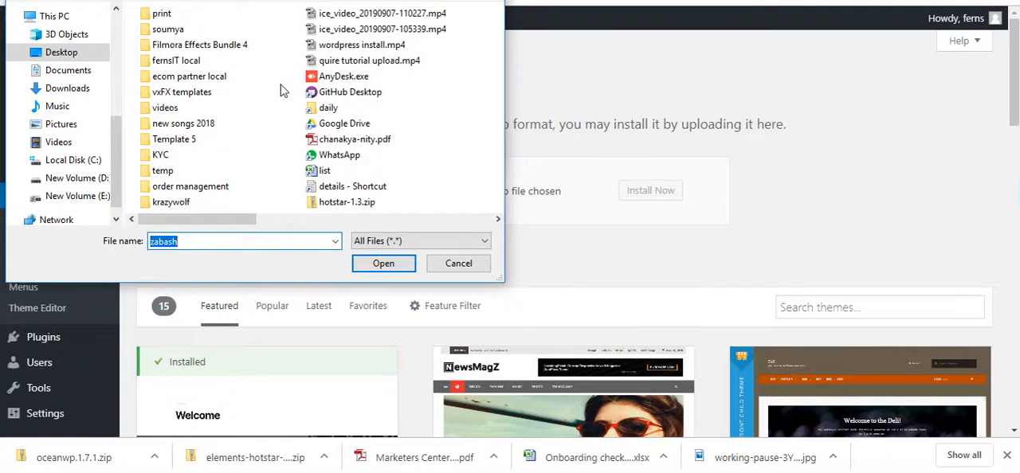
pyautogui.click(74, 90)
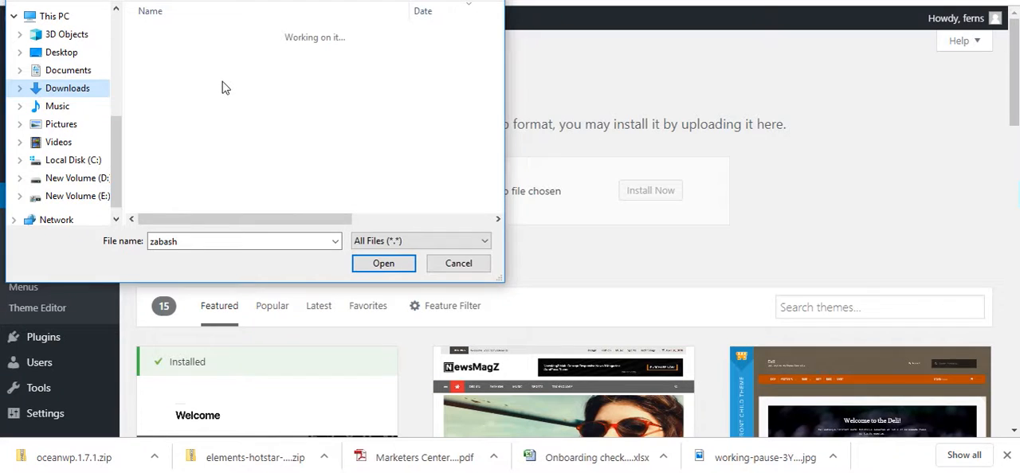
pyautogui.click(185, 64)
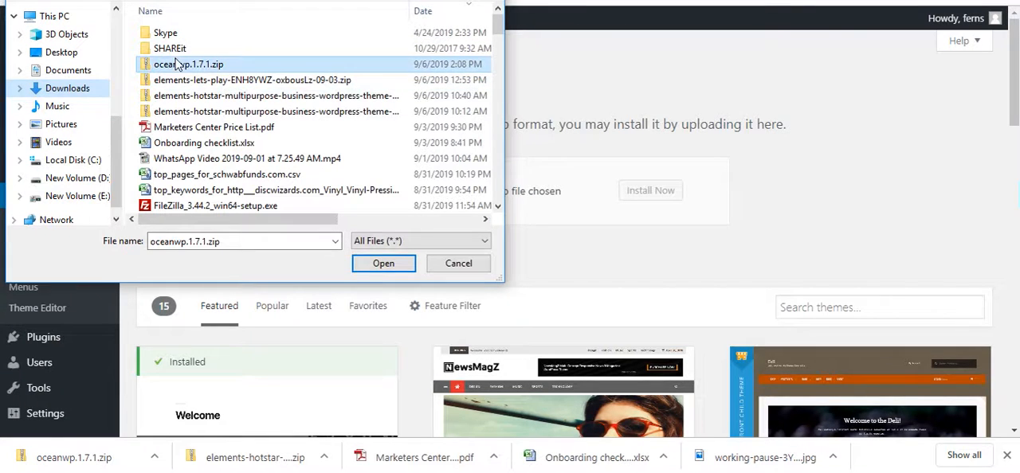
pyautogui.click(385, 263)
pyautogui.click(666, 194)
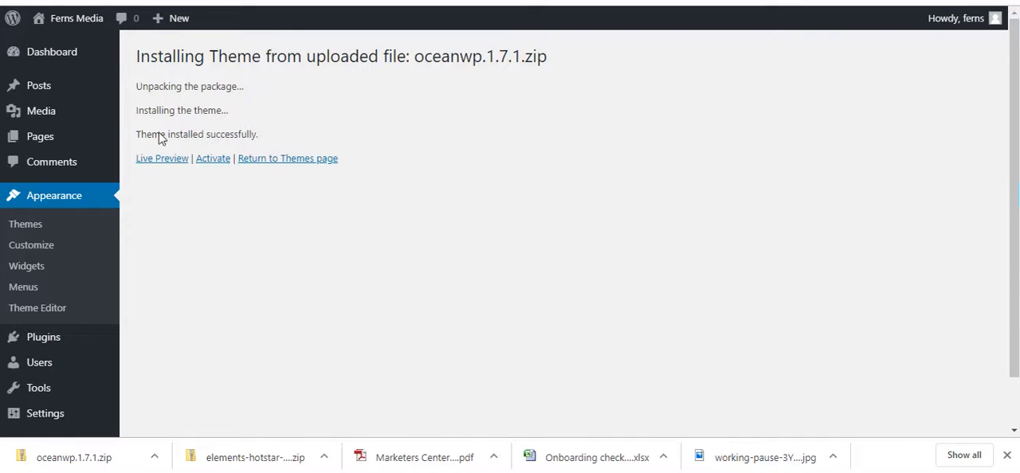
# Step: Activate the uploaded OceanWP theme and open the installation list of its recommended plugins
pyautogui.click(214, 163)
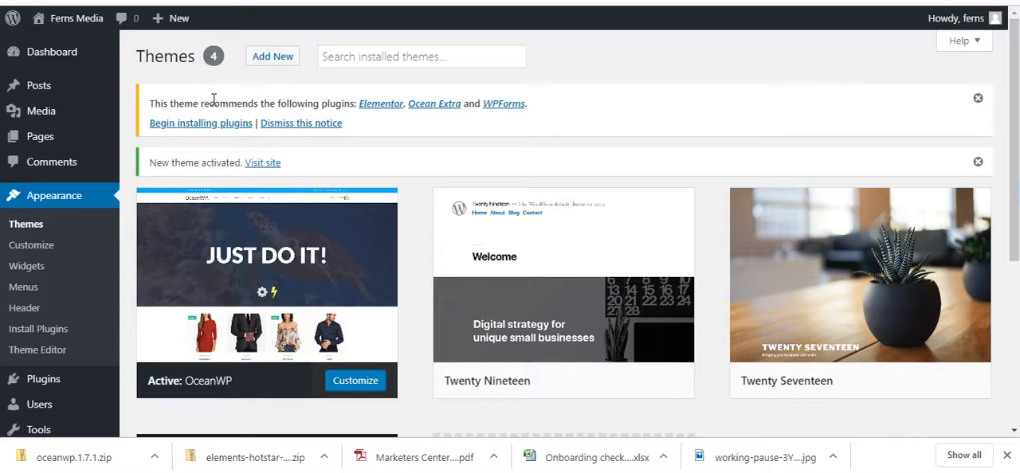
pyautogui.click(187, 130)
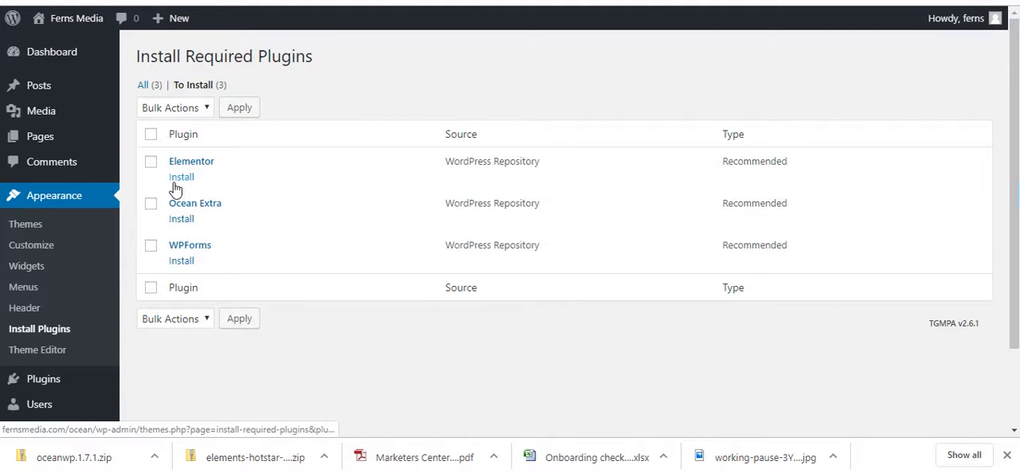
# Step: Install the recommended Elementor plugin, return to the plugins installer and skip Elementor's getting-started page
pyautogui.click(177, 178)
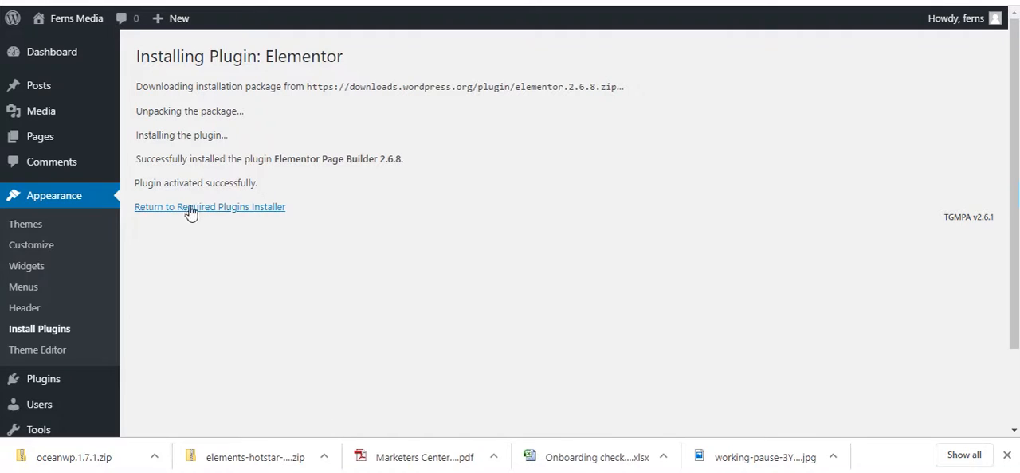
pyautogui.click(212, 211)
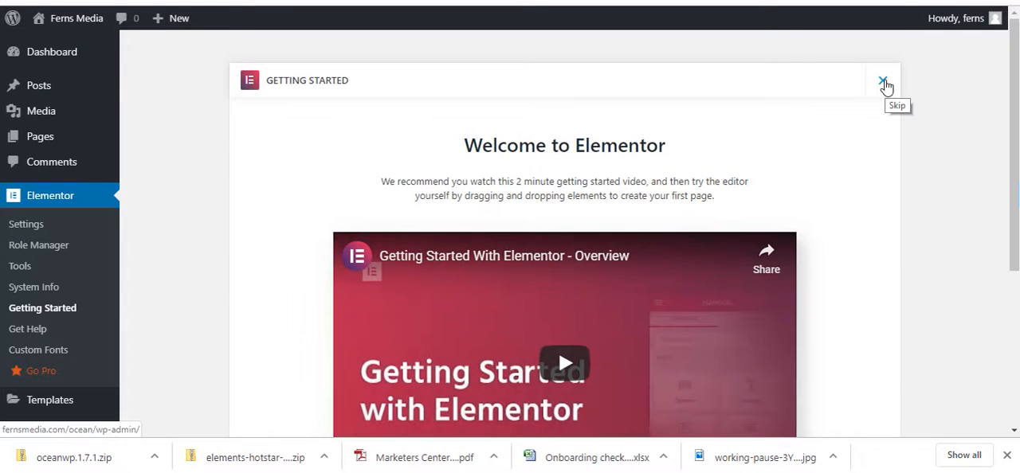
pyautogui.click(884, 86)
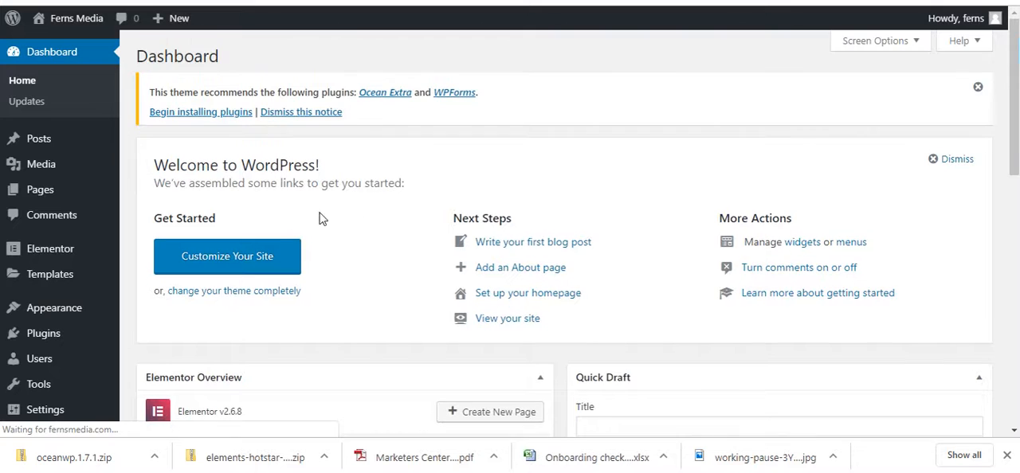
# Step: Reopen the recommended plugins list from the dashboard notice and install the WPForms plugin
pyautogui.click(212, 116)
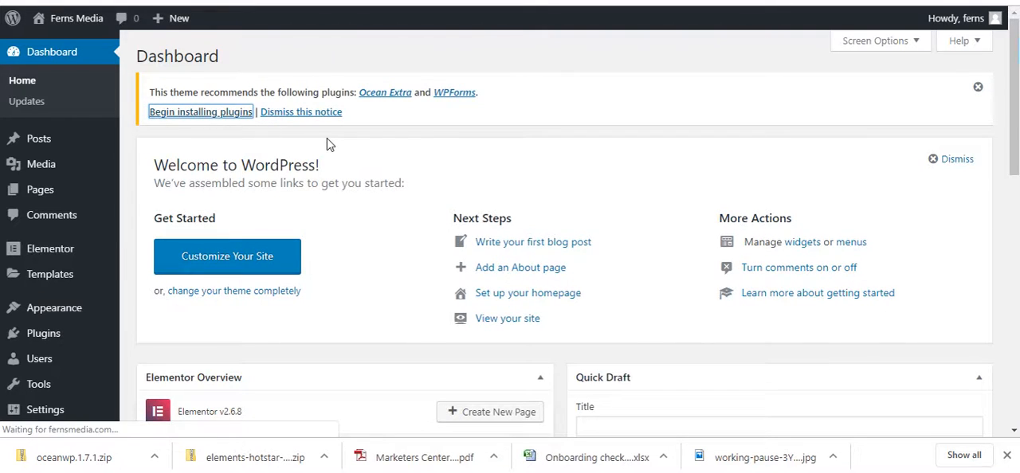
pyautogui.click(185, 220)
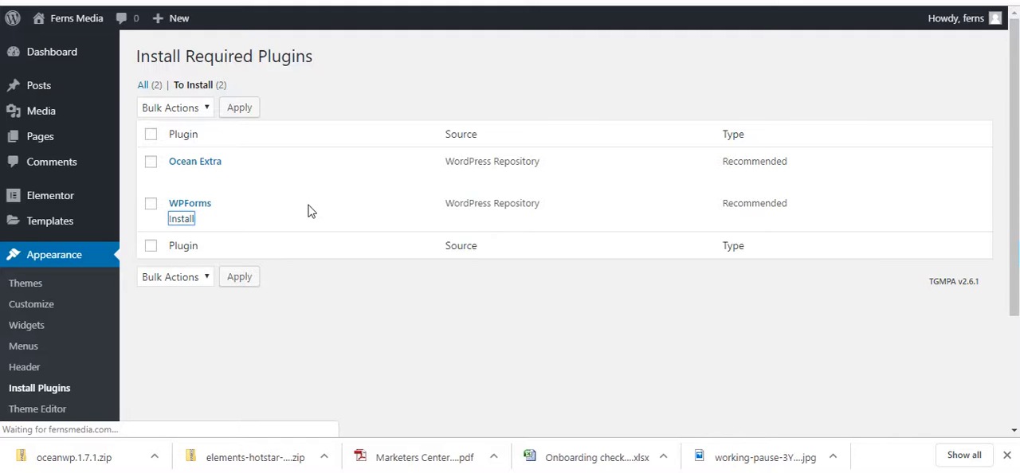
pyautogui.click(251, 208)
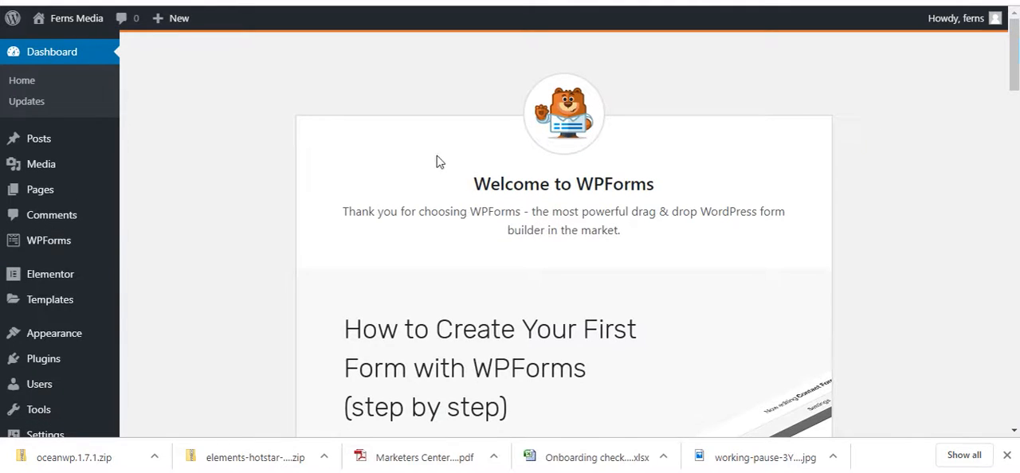
# Step: Leave the WPForms welcome page and install the Ocean Extra plugin from the theme's recommended plugins
pyautogui.click(46, 59)
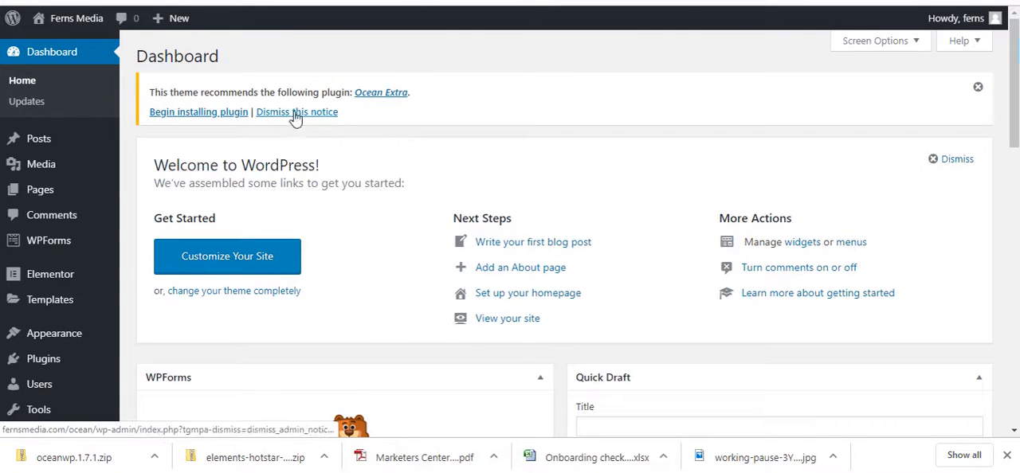
pyautogui.click(210, 113)
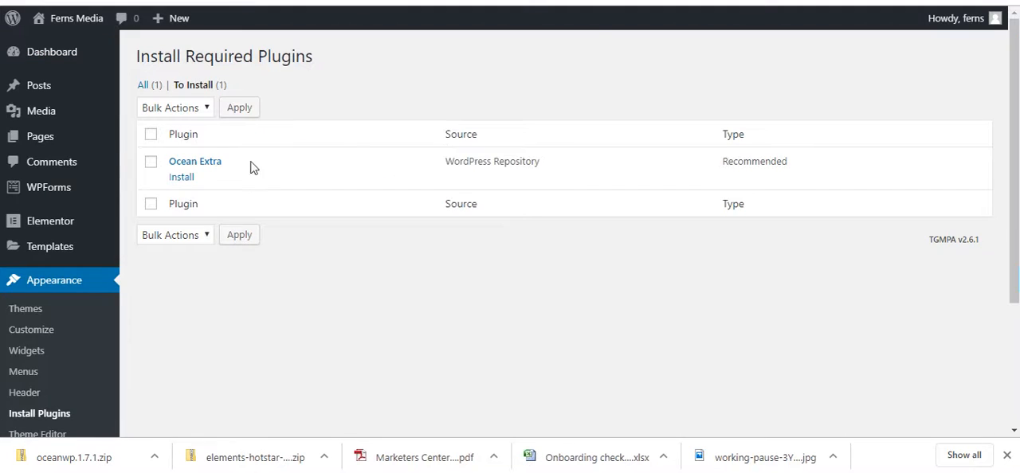
pyautogui.click(183, 178)
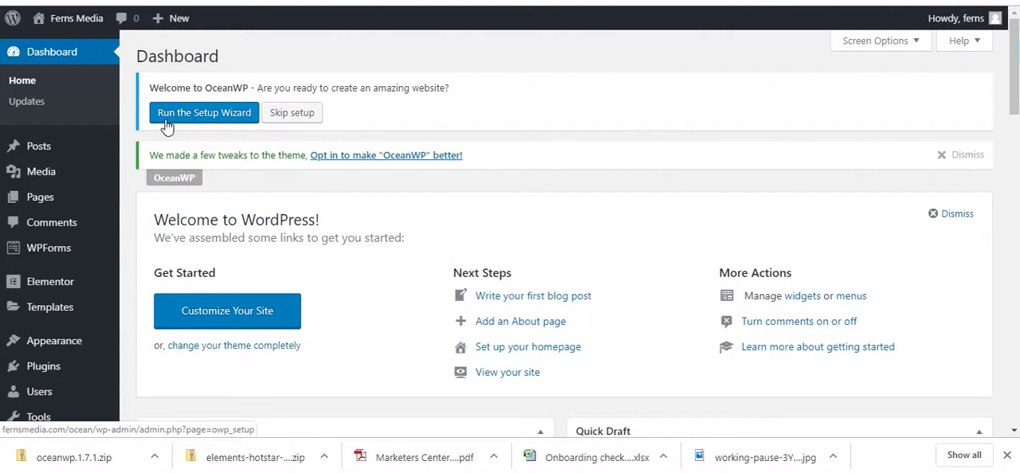
# Step: Run the OceanWP setup wizard and start it from its welcome page
pyautogui.click(192, 126)
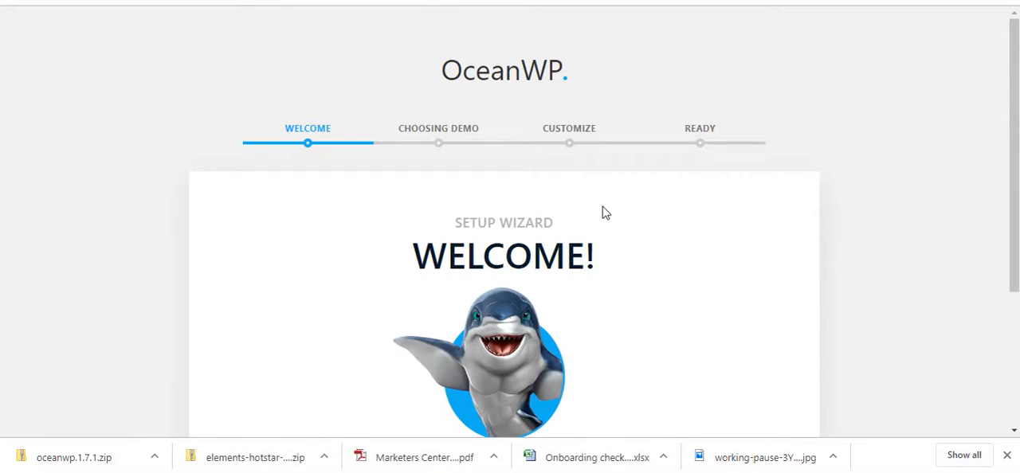
pyautogui.scroll(-3, 602, 211)
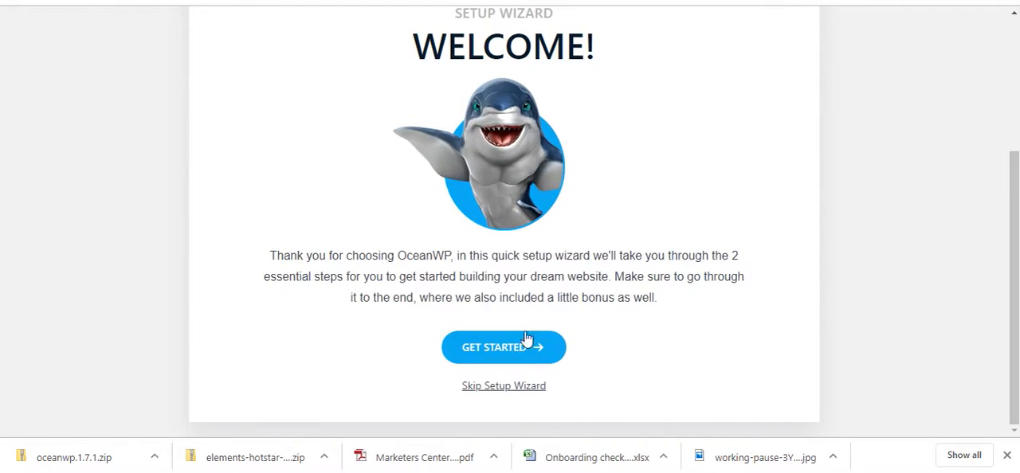
pyautogui.click(523, 347)
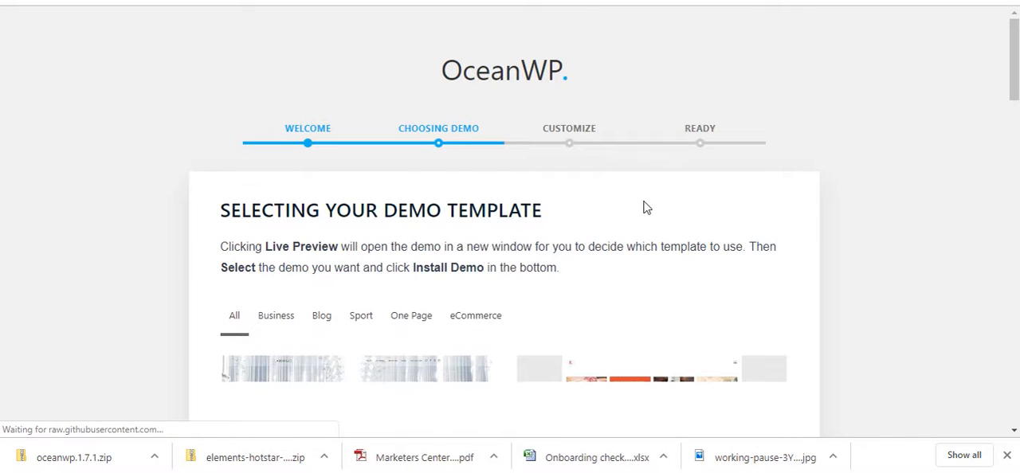
# Step: Browse through the demo templates and select the Yoga demo
pyautogui.scroll(-3, 646, 208)
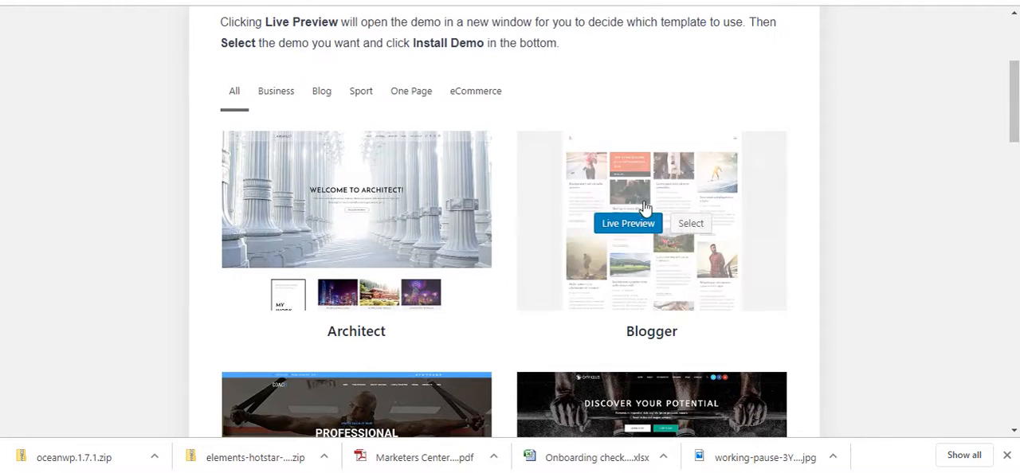
pyautogui.scroll(-2, 517, 222)
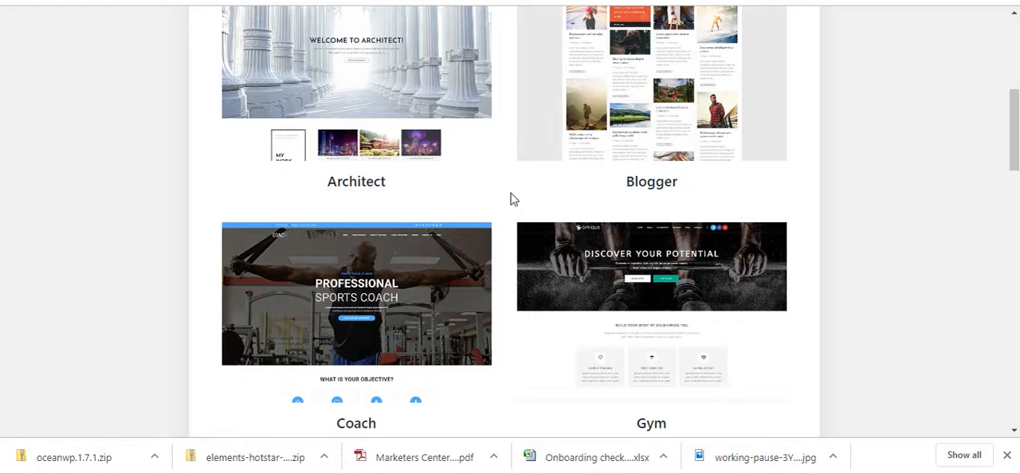
pyautogui.scroll(-2, 514, 199)
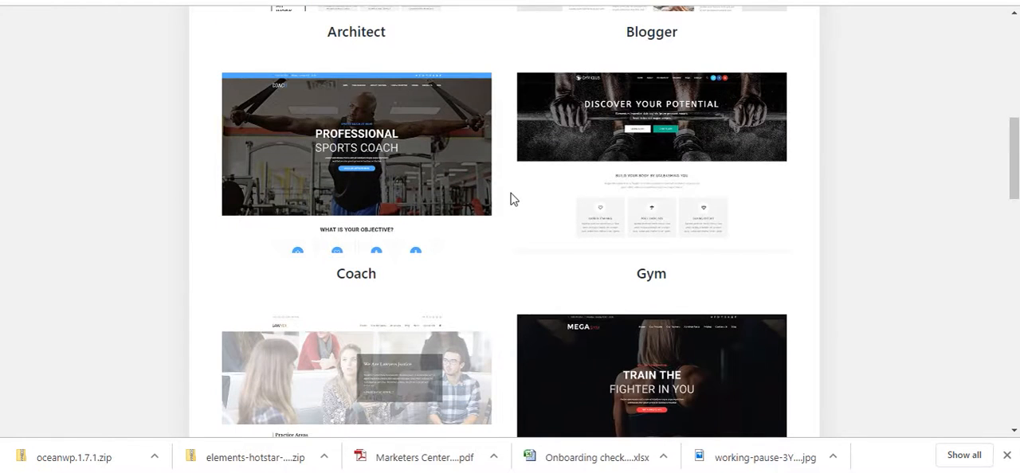
pyautogui.scroll(-1, 514, 199)
pyautogui.scroll(-1, 514, 199)
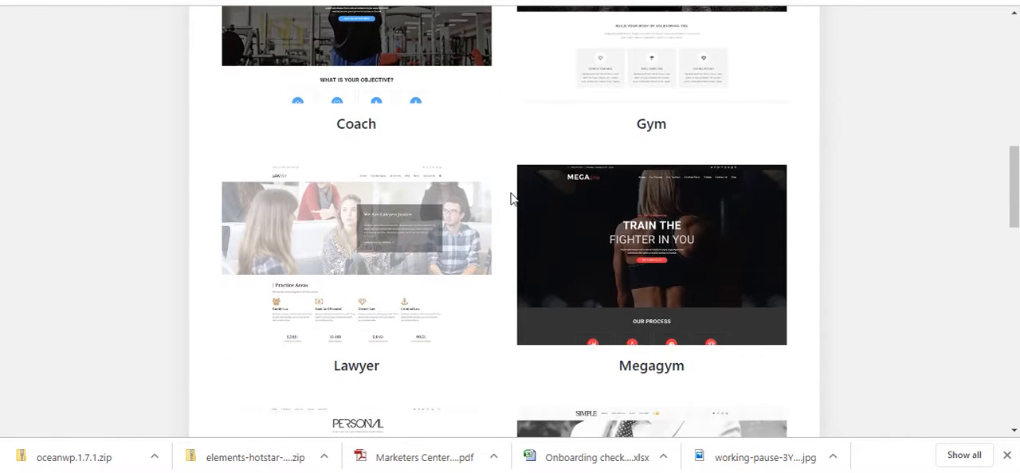
pyautogui.scroll(-2, 513, 199)
pyautogui.scroll(-1, 513, 199)
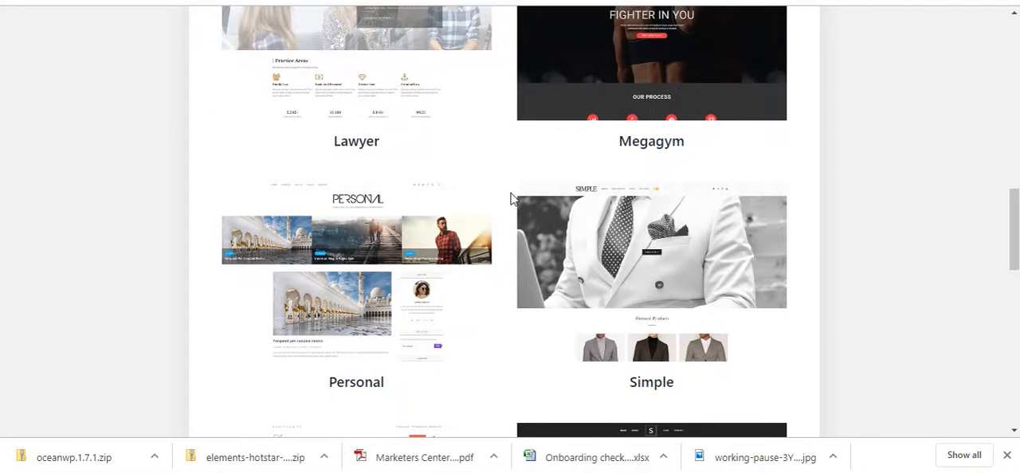
pyautogui.scroll(-1, 513, 199)
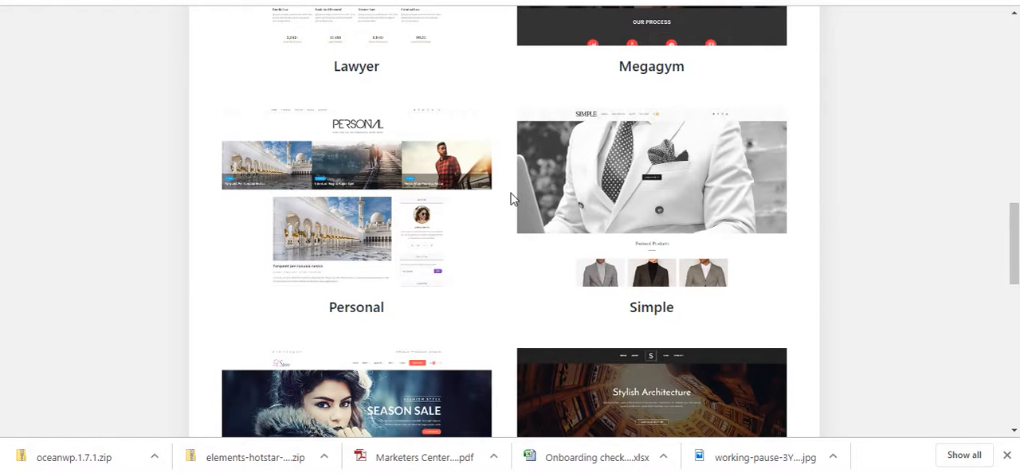
pyautogui.scroll(-2, 513, 199)
pyautogui.scroll(-3, 513, 199)
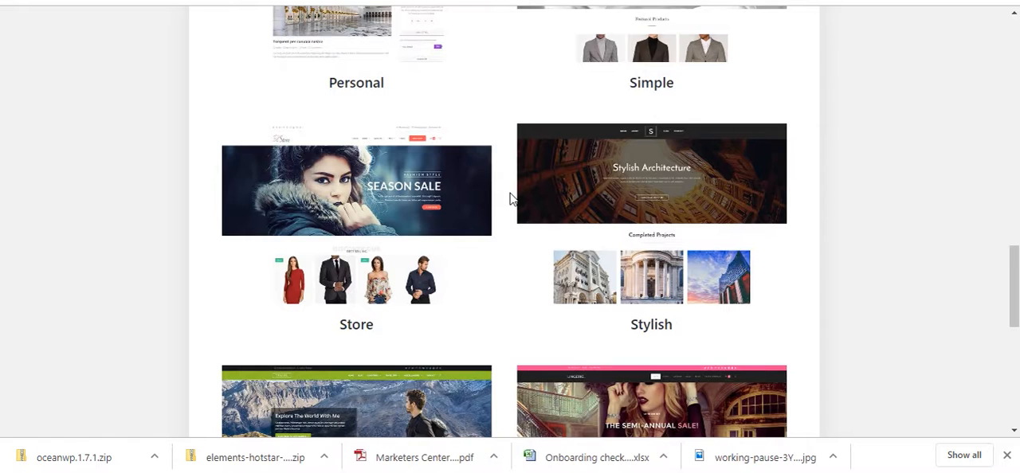
pyautogui.scroll(-1, 513, 199)
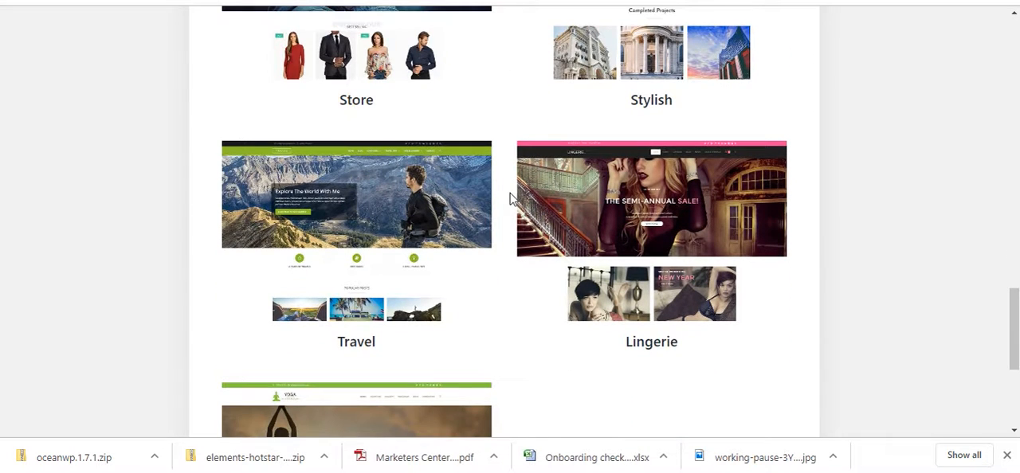
pyautogui.scroll(-3, 513, 199)
pyautogui.moveTo(437, 264)
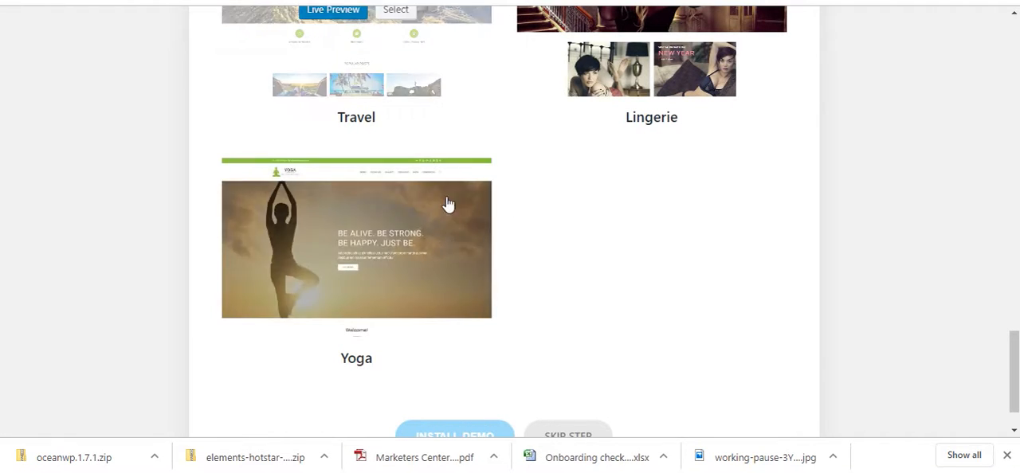
pyautogui.click(394, 253)
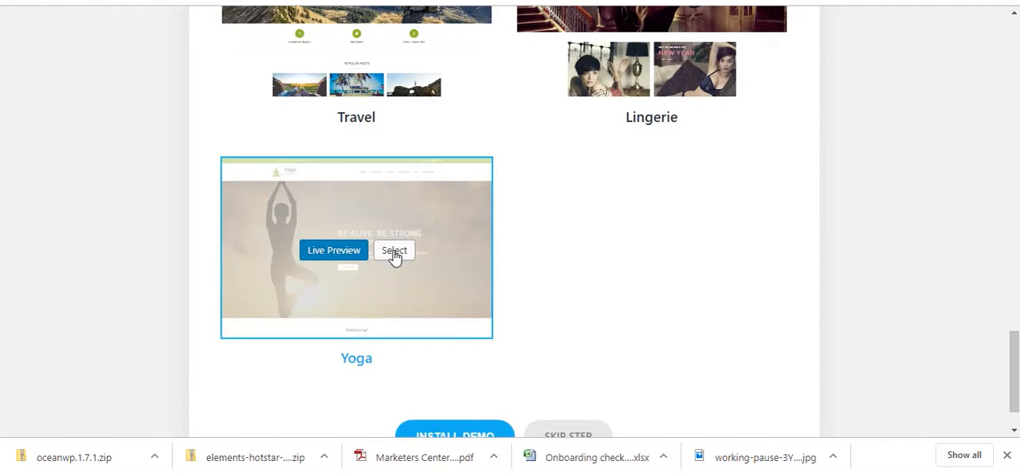
# Step: Install the selected Yoga demo, importing its XML data, customizer settings and widgets
pyautogui.scroll(-1, 534, 342)
pyautogui.click(470, 371)
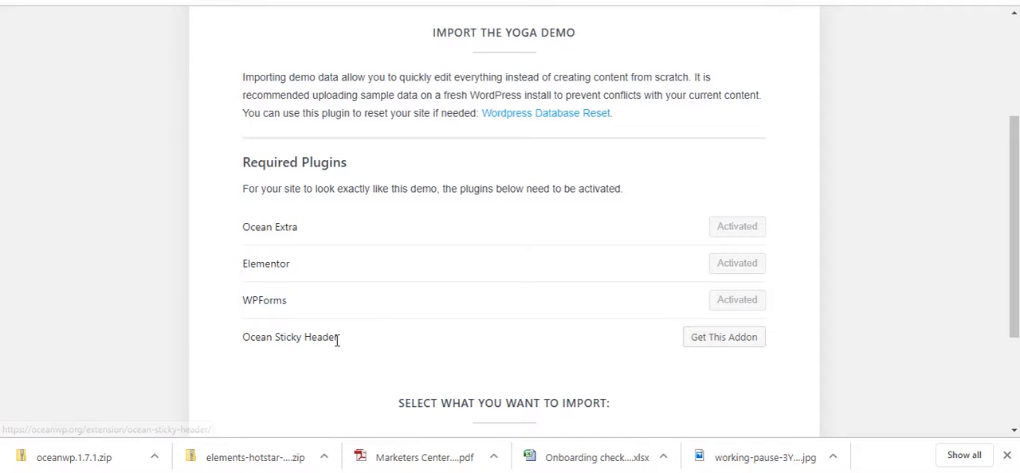
pyautogui.scroll(-2, 756, 293)
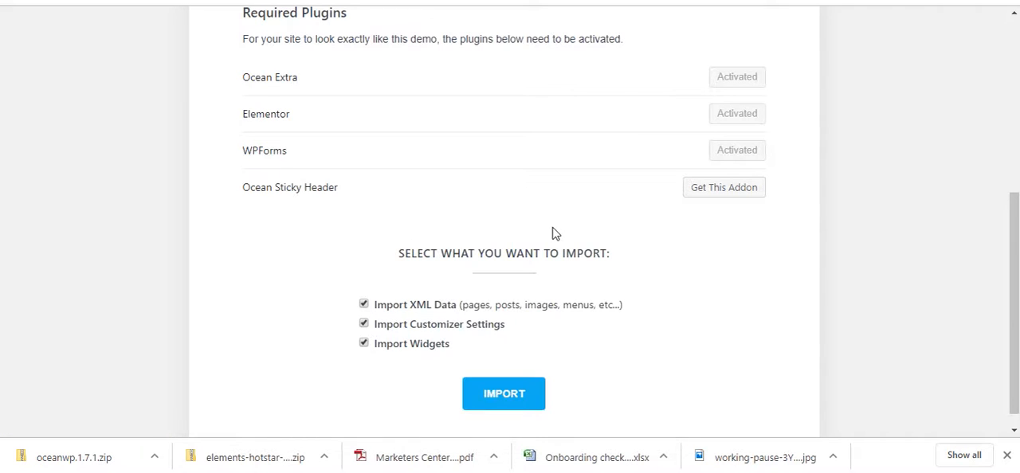
pyautogui.click(513, 398)
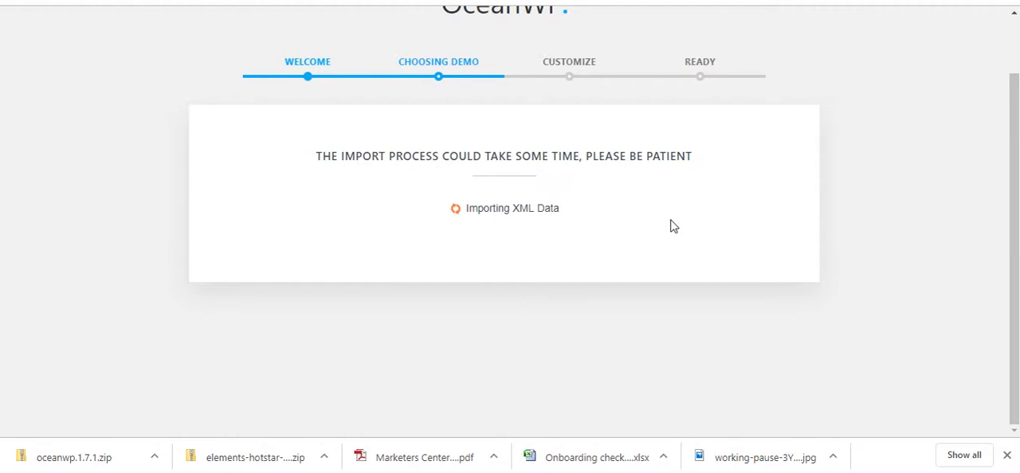
# Step: Review the wizard's logo, site title, tagline, icon and color settings and continue without changing them
pyautogui.scroll(-5, 816, 126)
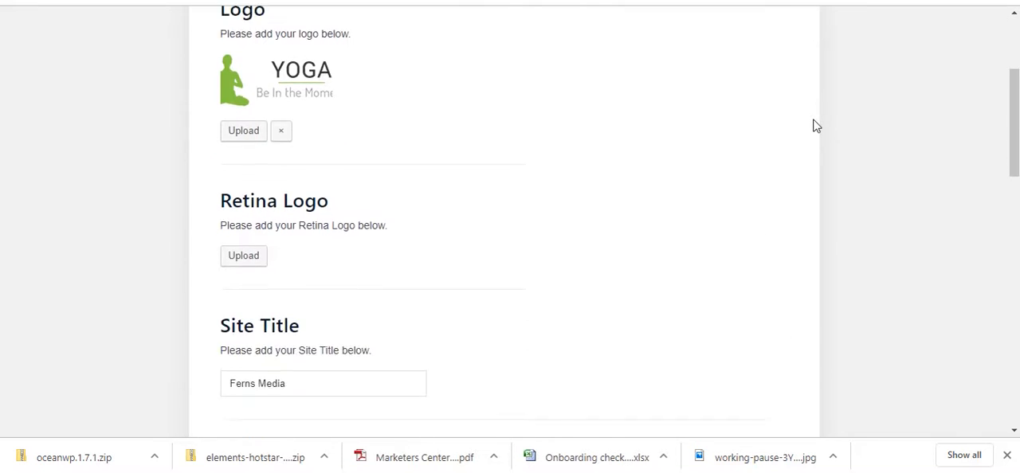
pyautogui.scroll(-6, 816, 126)
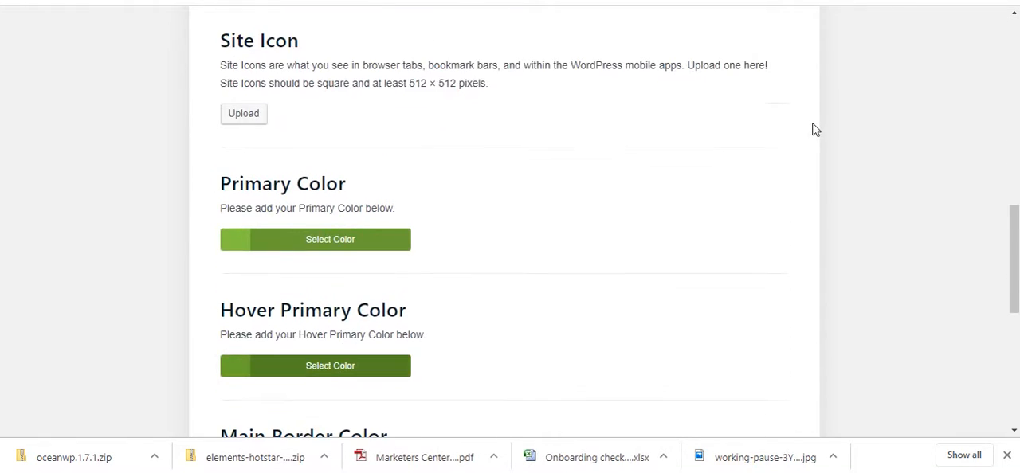
pyautogui.scroll(-3, 667, 187)
pyautogui.scroll(10, 667, 187)
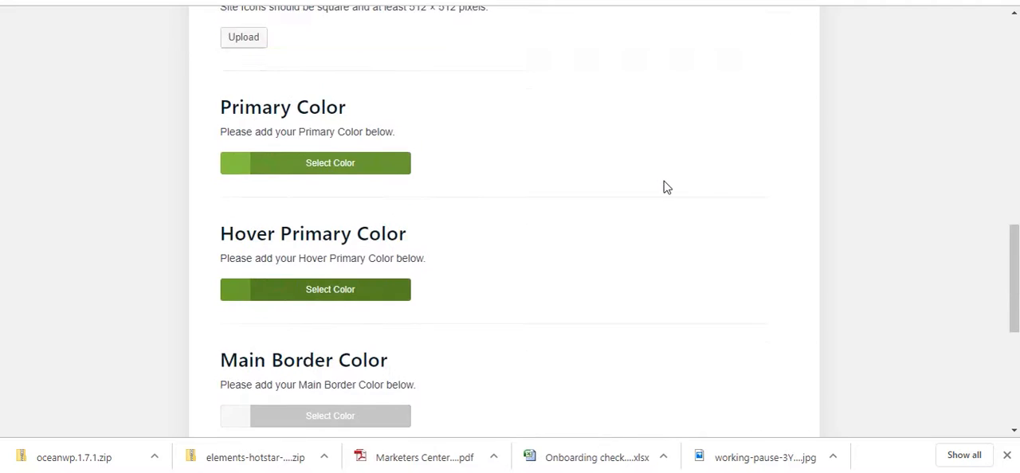
pyautogui.scroll(-4, 667, 187)
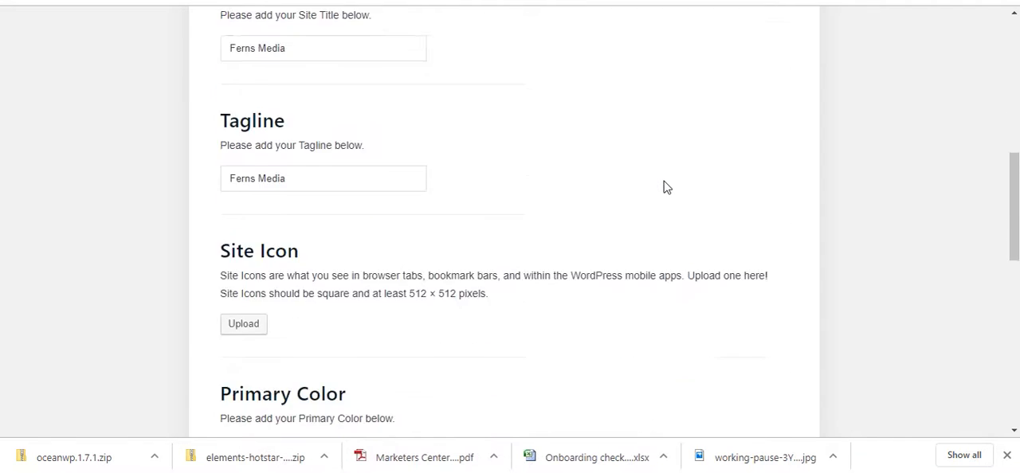
pyautogui.scroll(-7, 667, 187)
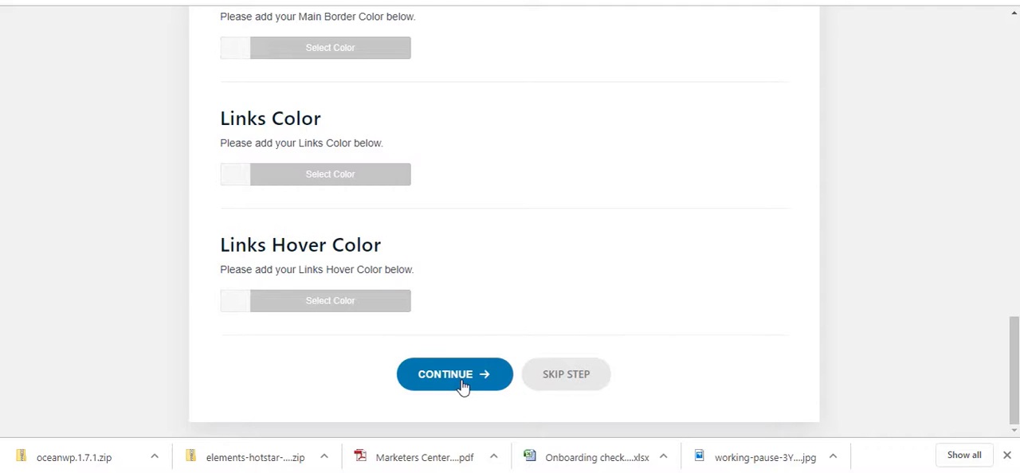
pyautogui.click(462, 386)
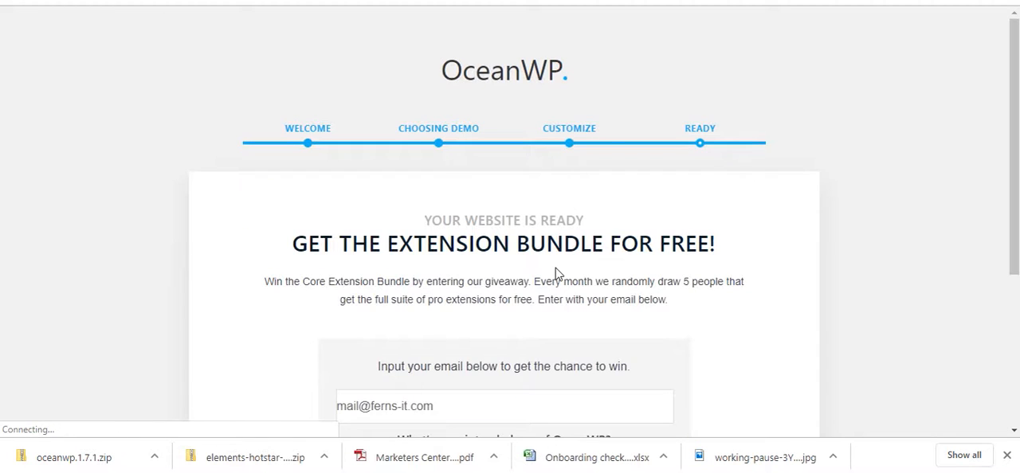
# Step: Look over the extension bundle giveaway form and the website link on the wizard's final page
pyautogui.scroll(-1, 558, 273)
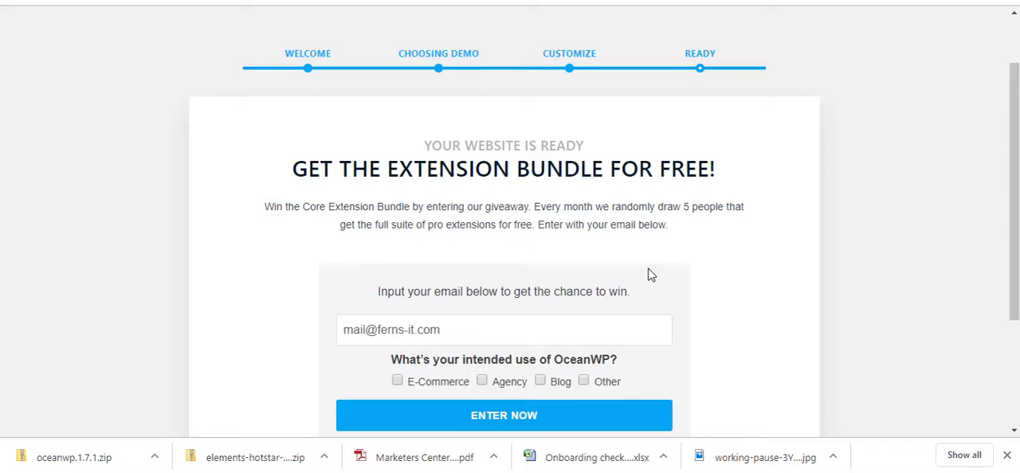
pyautogui.scroll(-2, 733, 239)
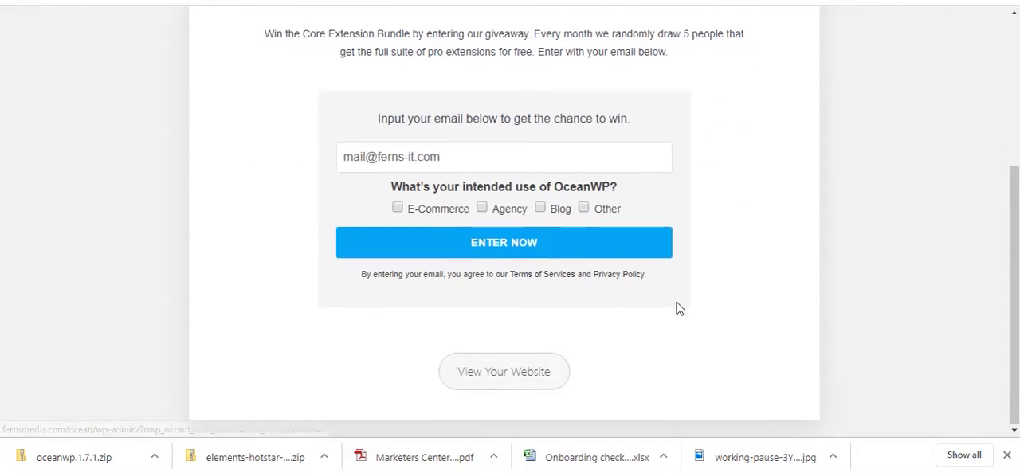
pyautogui.scroll(1, 578, 114)
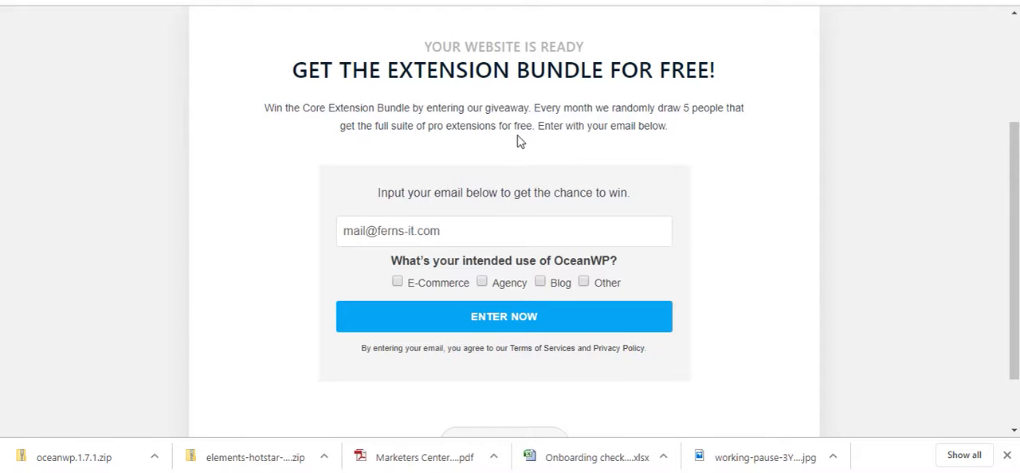
pyautogui.scroll(-2, 534, 257)
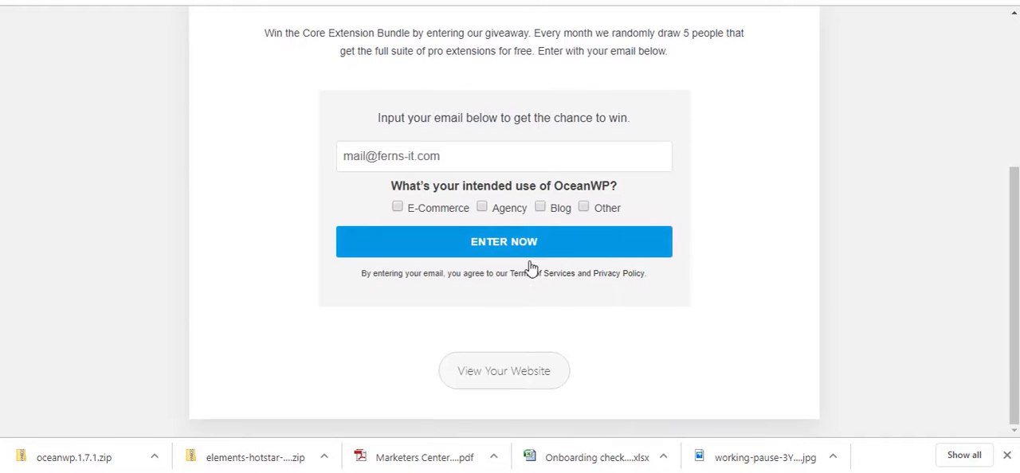
# Step: View the website and look through its imported Yoga home page down to the footer
pyautogui.click(514, 377)
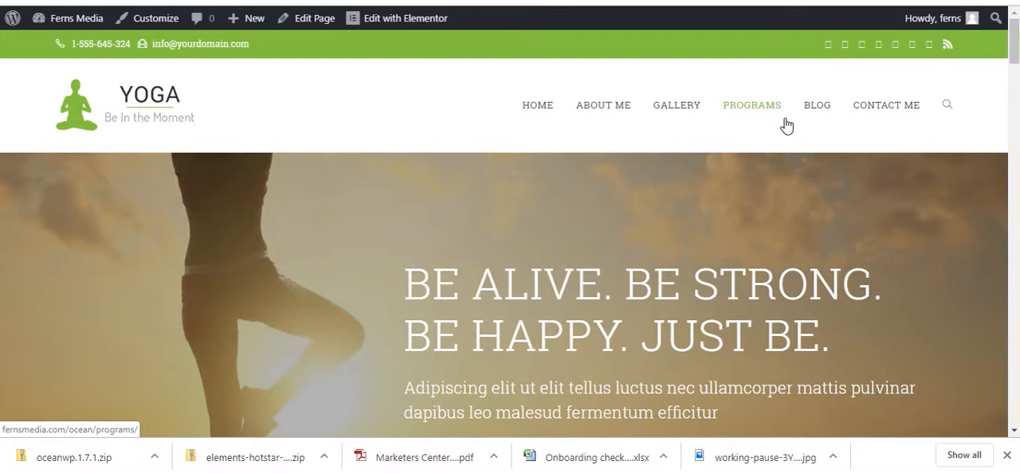
pyautogui.scroll(-10, 701, 155)
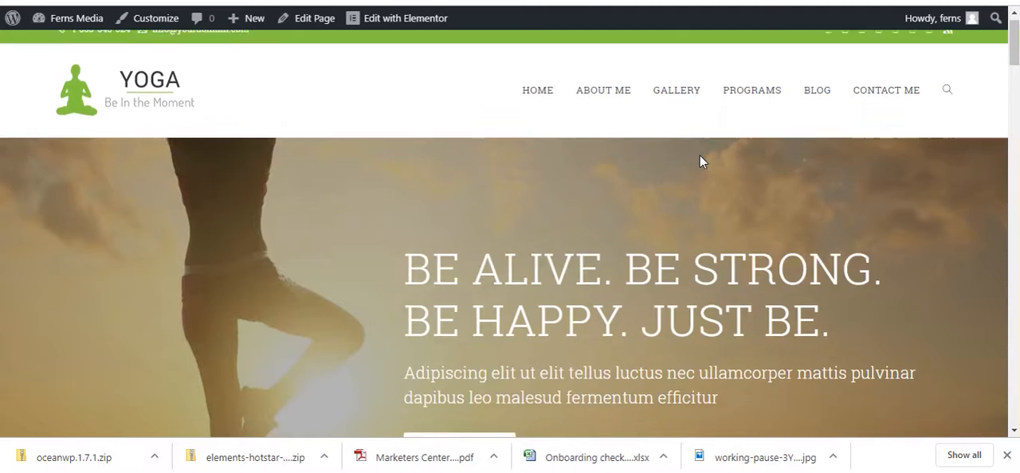
pyautogui.scroll(10, 699, 168)
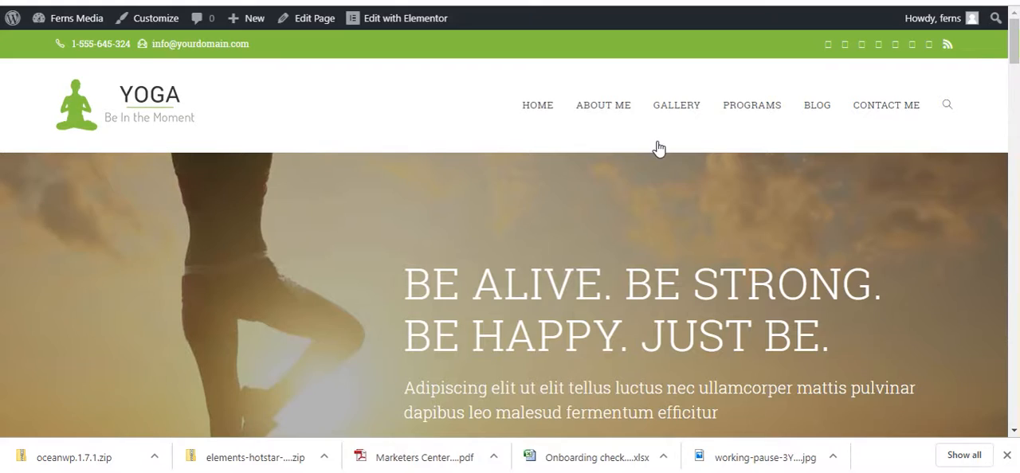
pyautogui.scroll(-20, 659, 197)
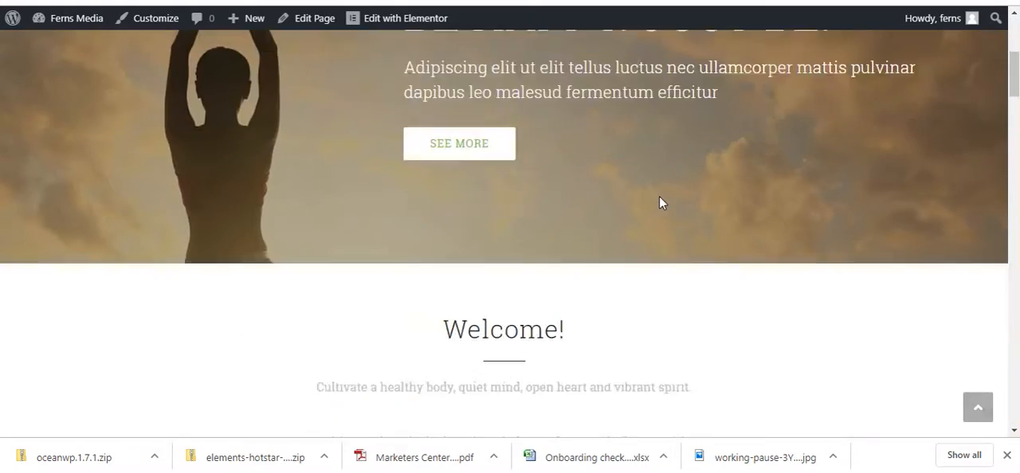
pyautogui.scroll(-10, 660, 202)
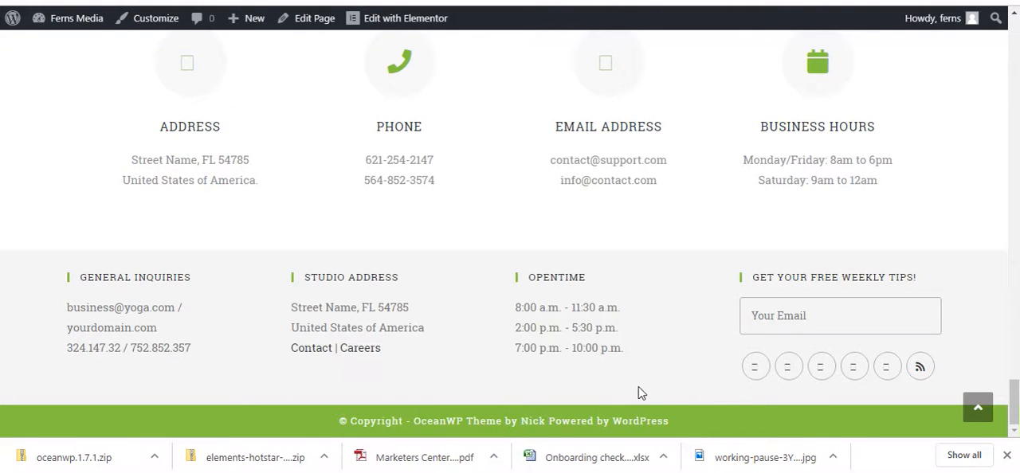
pyautogui.scroll(10, 619, 355)
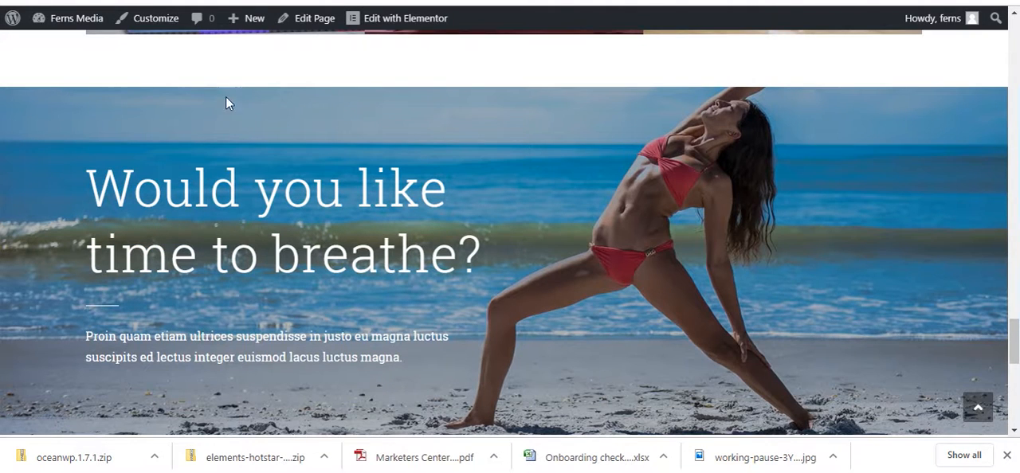
# Step: Look over the General Options in the theme customizer and return to the site's home page
pyautogui.click(159, 24)
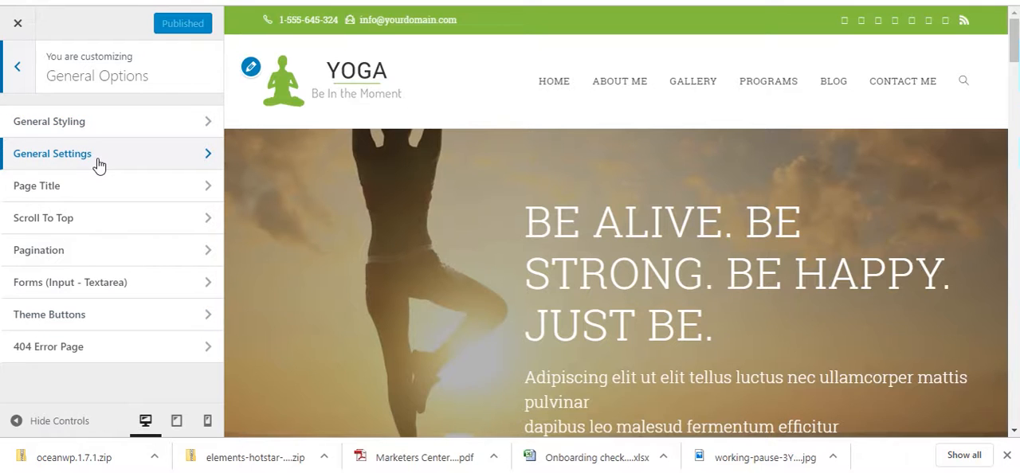
pyautogui.click(24, 24)
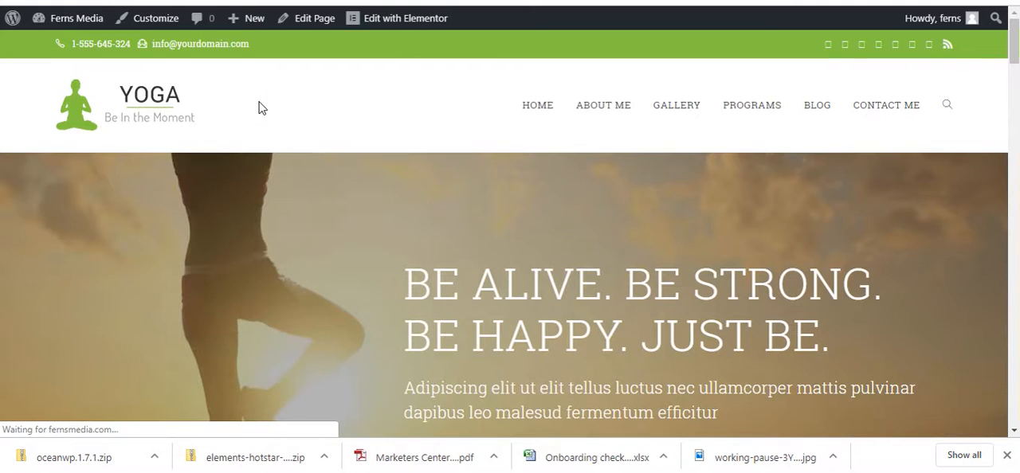
# Step: Go to the WordPress dashboard and open the list of all pages
pyautogui.moveTo(85, 22)
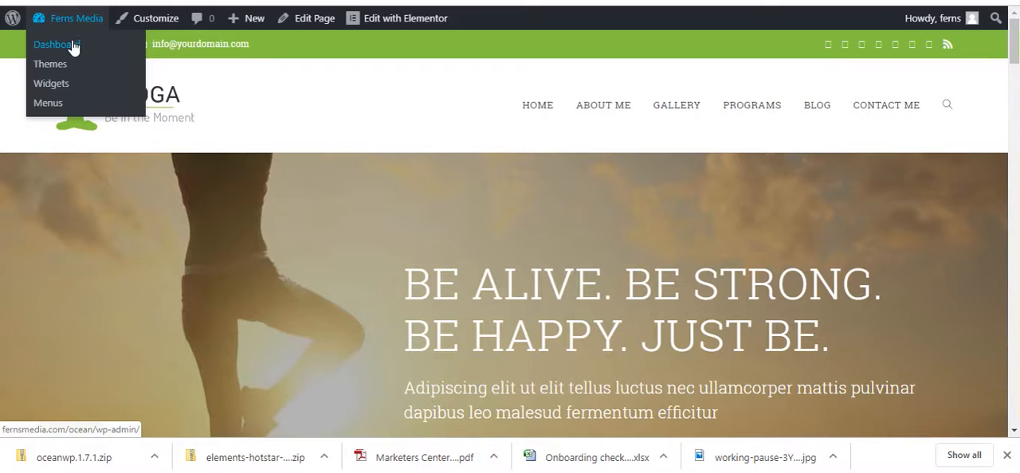
pyautogui.click(72, 48)
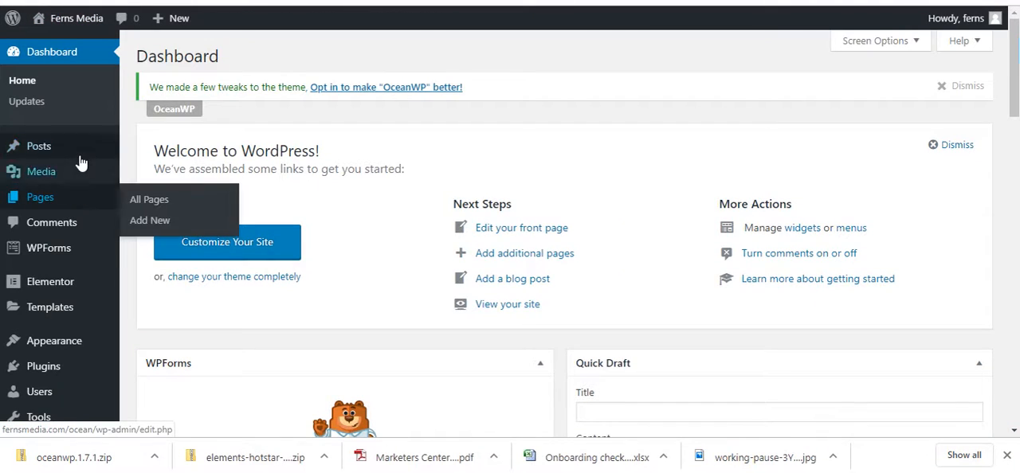
pyautogui.moveTo(63, 196)
pyautogui.moveTo(57, 151)
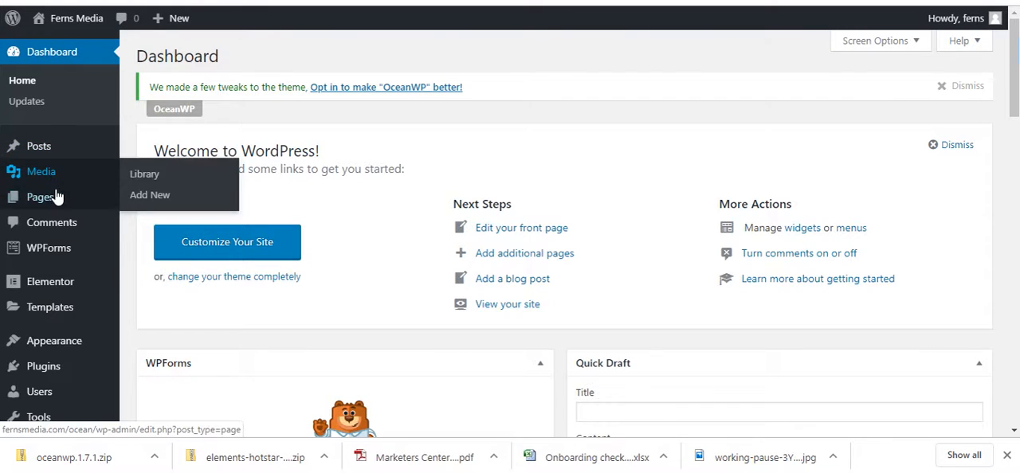
pyautogui.click(146, 201)
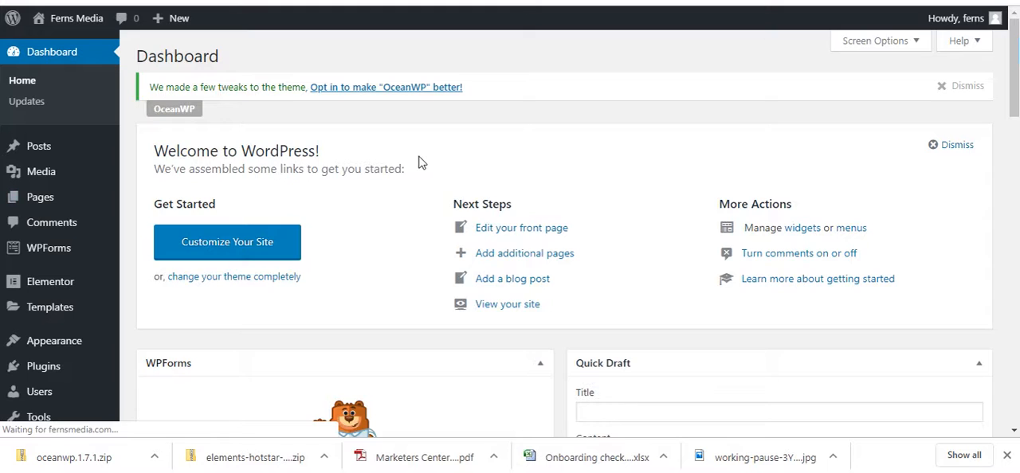
# Step: Open the Home page for editing with Elementor and dismiss the Flexbox Changes note
pyautogui.scroll(-1, 382, 208)
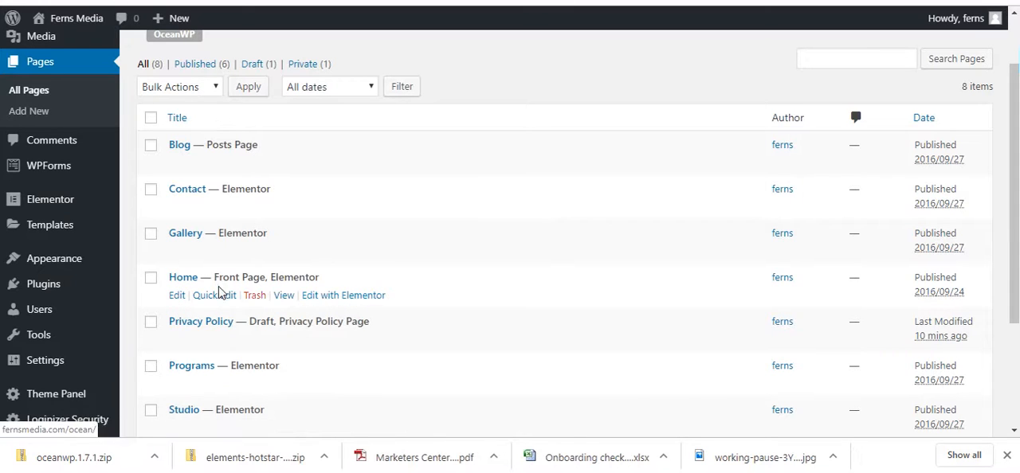
pyautogui.click(177, 296)
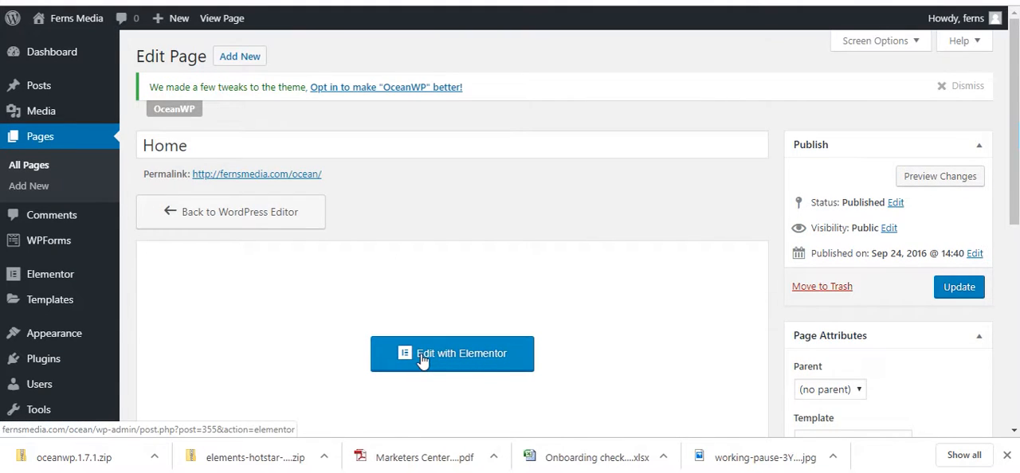
pyautogui.click(486, 362)
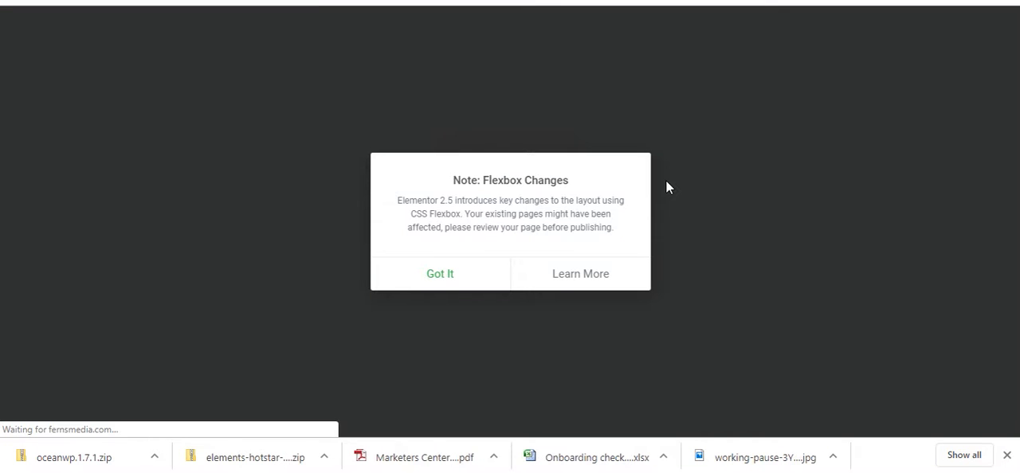
pyautogui.click(450, 275)
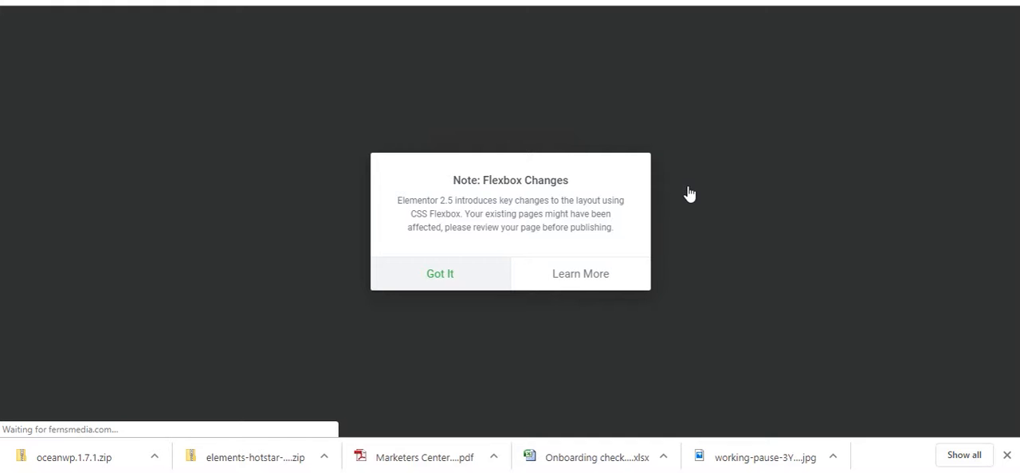
pyautogui.click(687, 191)
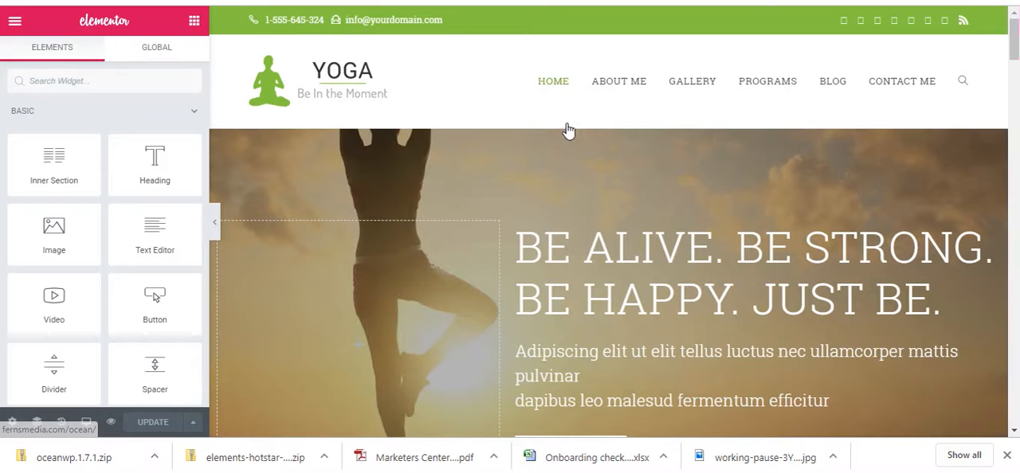
# Step: Examine the page in the editor and the title and style settings of the "Be alive. Be strong." heading
pyautogui.scroll(-1, 506, 115)
pyautogui.scroll(-3, 510, 113)
pyautogui.scroll(3, 514, 120)
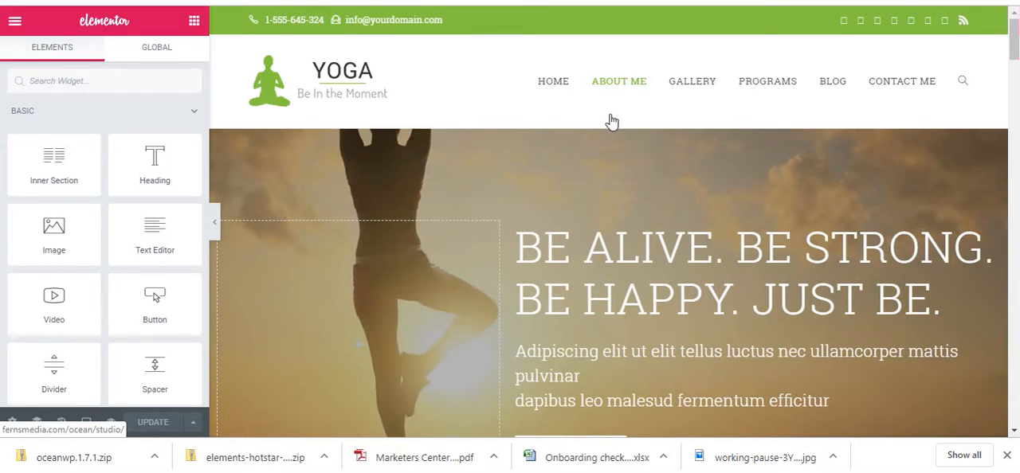
pyautogui.click(636, 297)
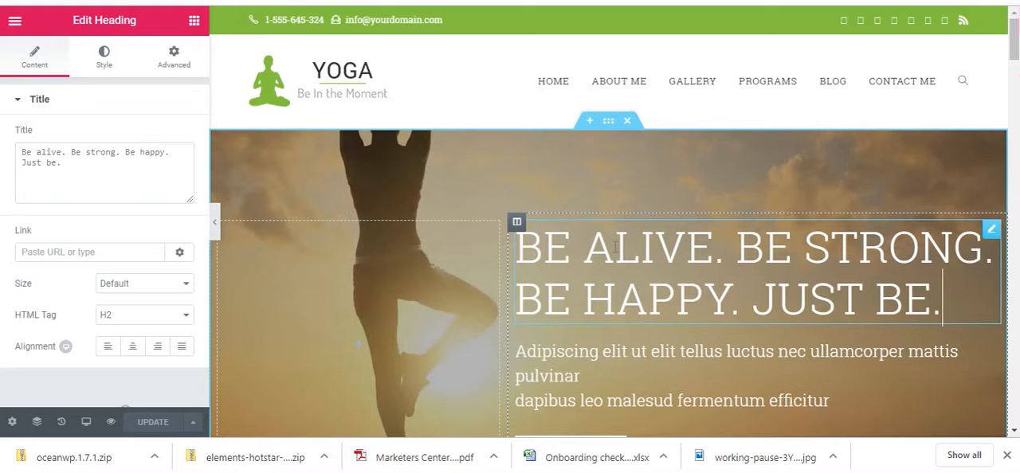
pyautogui.tripleClick(75, 165)
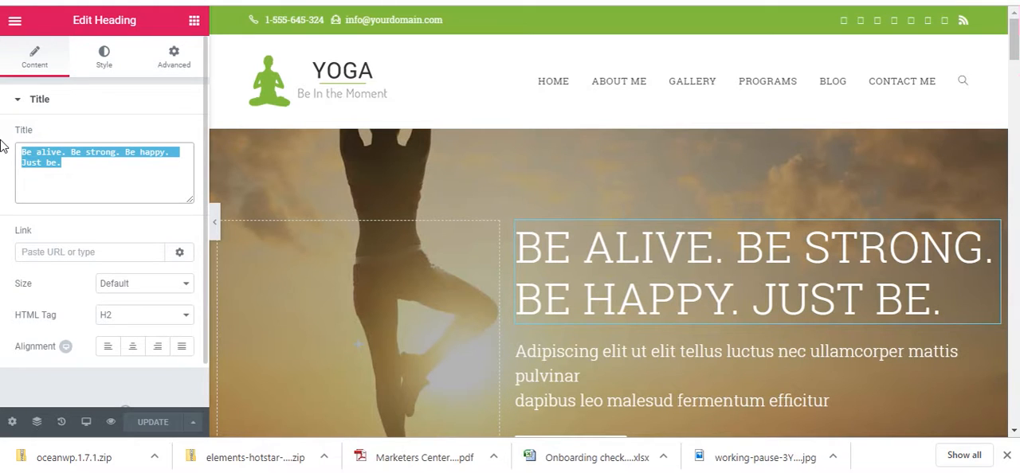
pyautogui.click(410, 166)
pyautogui.click(105, 56)
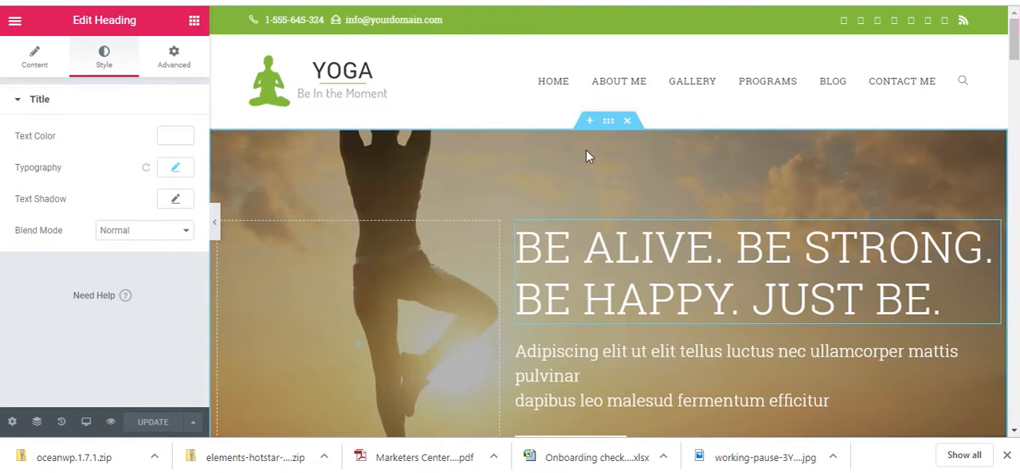
# Step: Inspect the hero section's layout and background style settings and look through the page sections below it
pyautogui.click(607, 124)
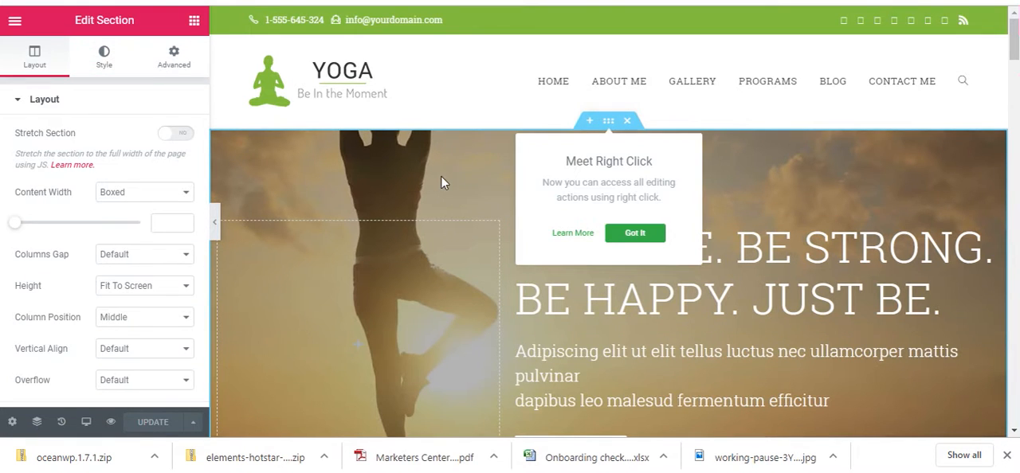
pyautogui.click(440, 176)
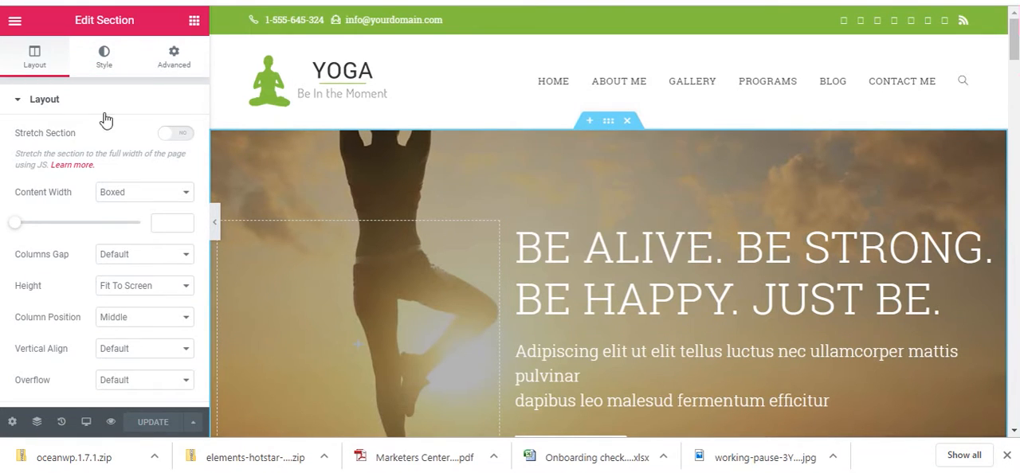
pyautogui.click(104, 71)
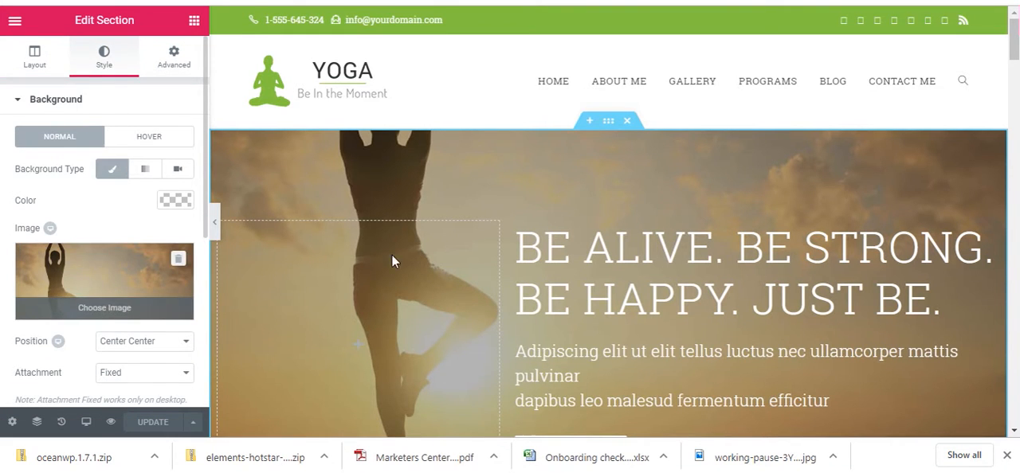
pyautogui.scroll(-6, 542, 192)
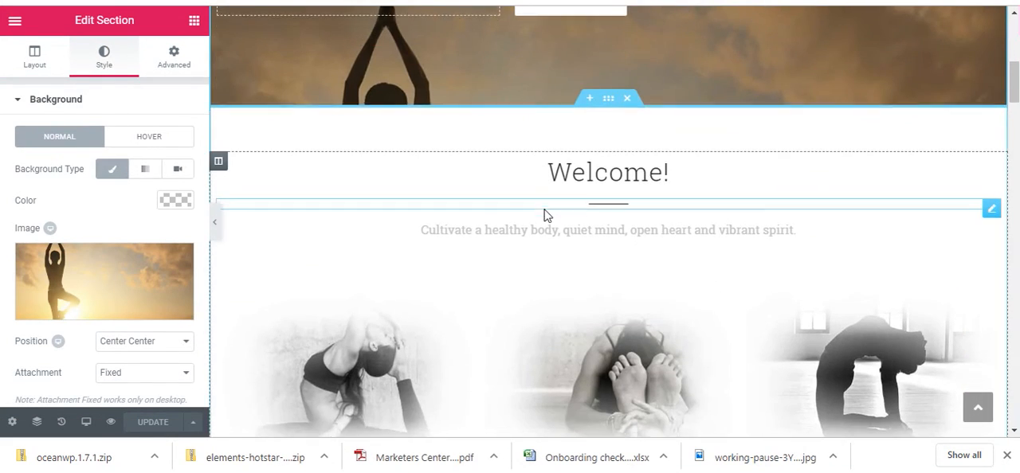
pyautogui.scroll(-1, 546, 215)
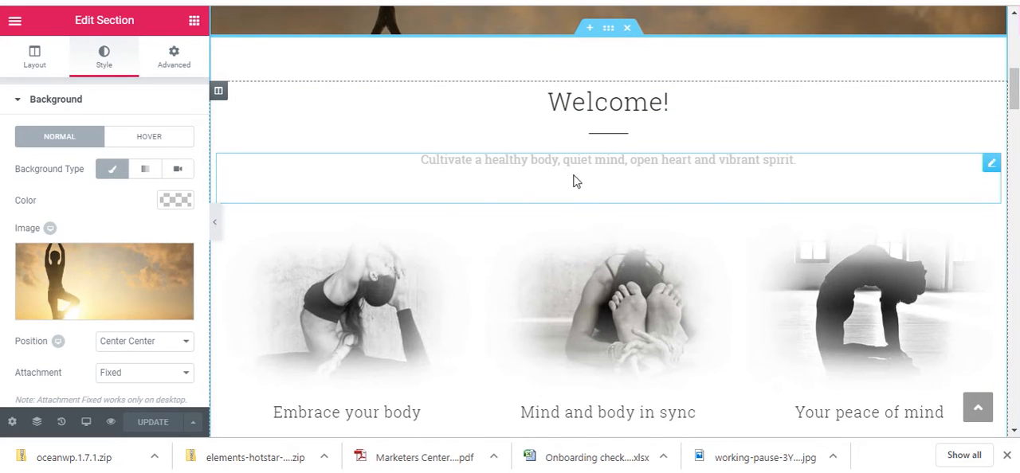
pyautogui.scroll(-9, 416, 224)
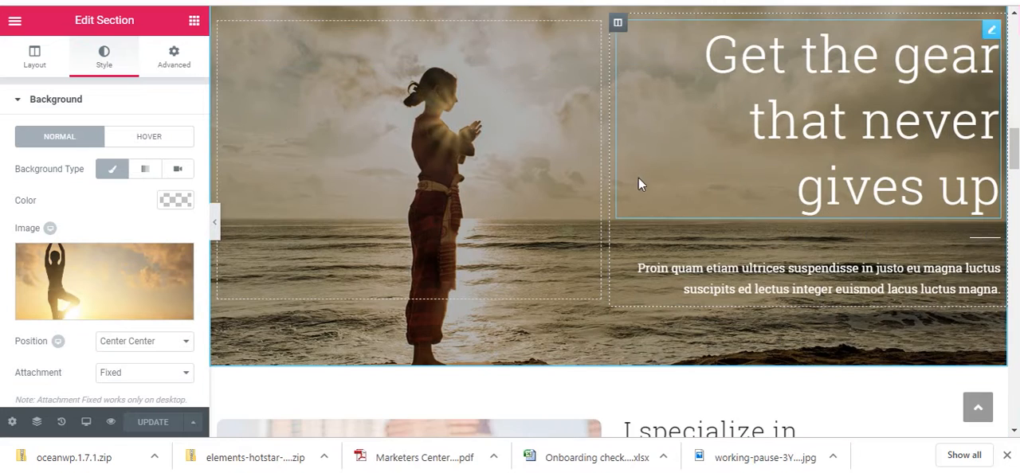
pyautogui.scroll(-5, 470, 179)
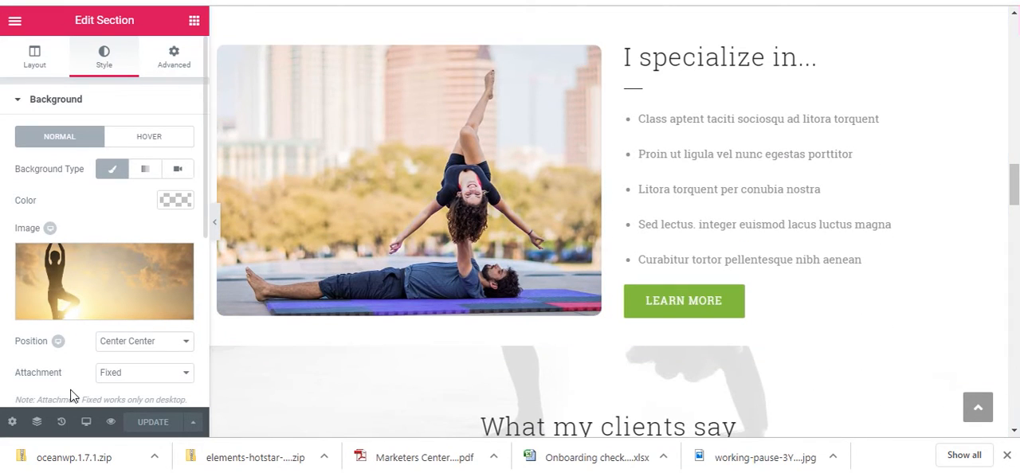
# Step: Look over the Home page's general settings, including featured image and page layout, and review the upper page sections
pyautogui.click(13, 425)
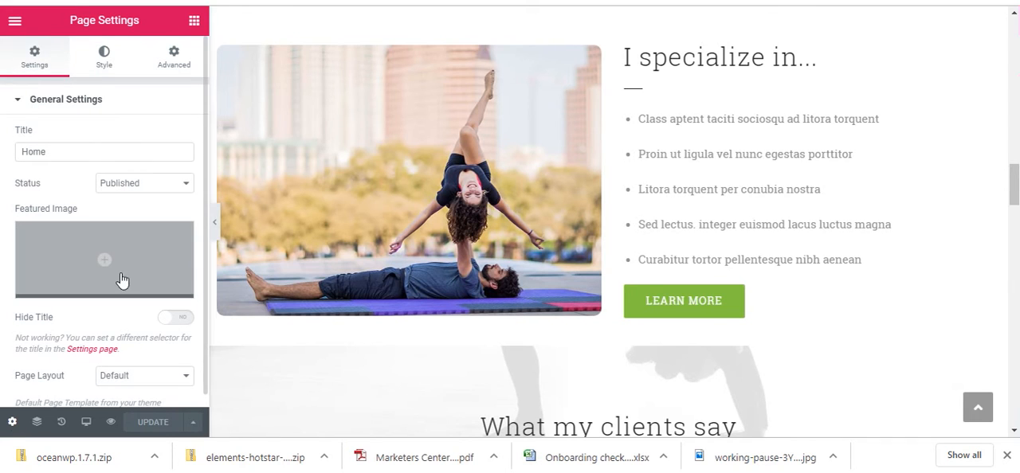
pyautogui.scroll(-1, 126, 285)
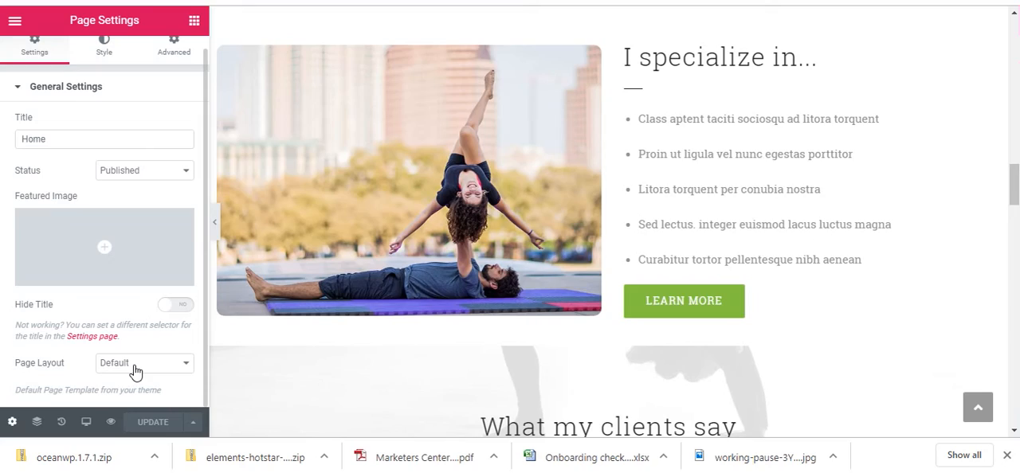
pyautogui.scroll(5, 446, 255)
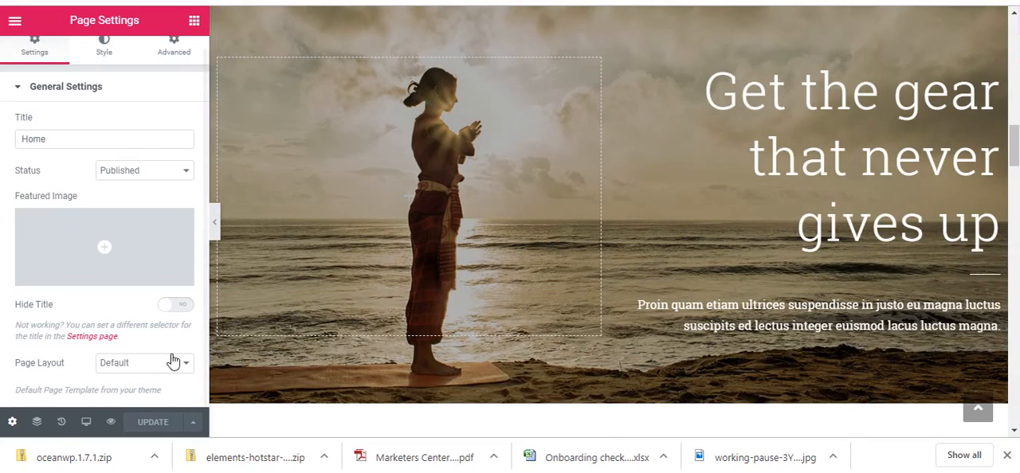
pyautogui.scroll(10, 349, 237)
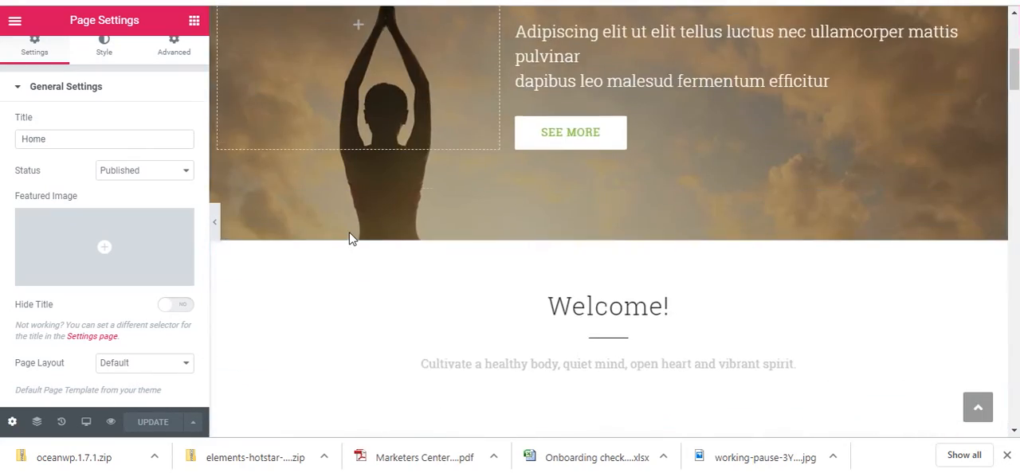
pyautogui.scroll(4, 349, 237)
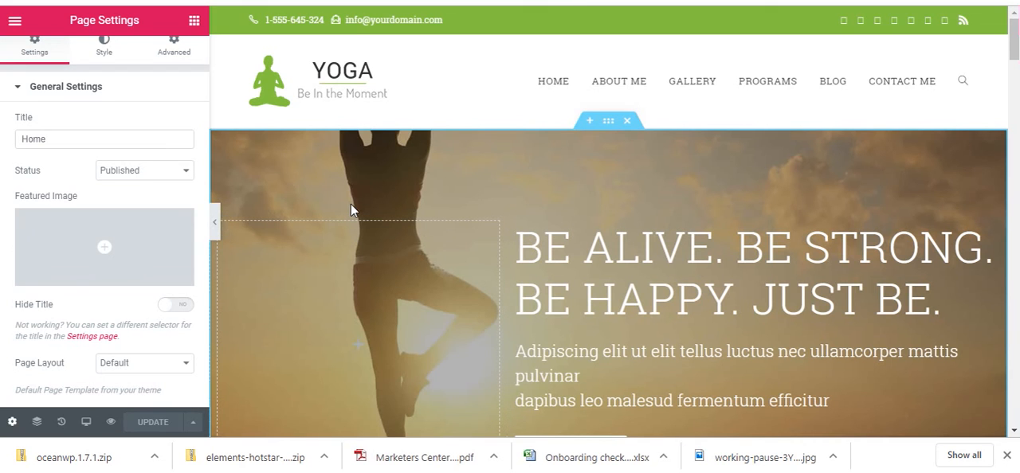
pyautogui.scroll(-4, 351, 206)
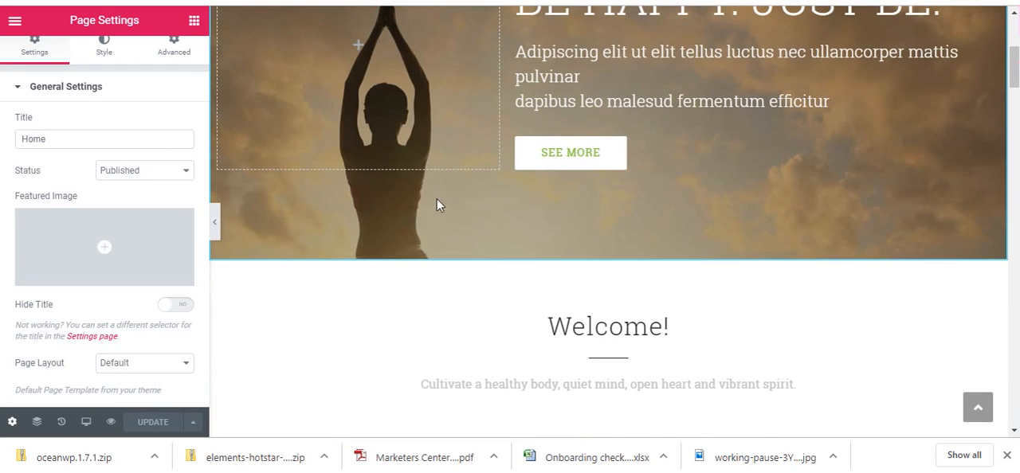